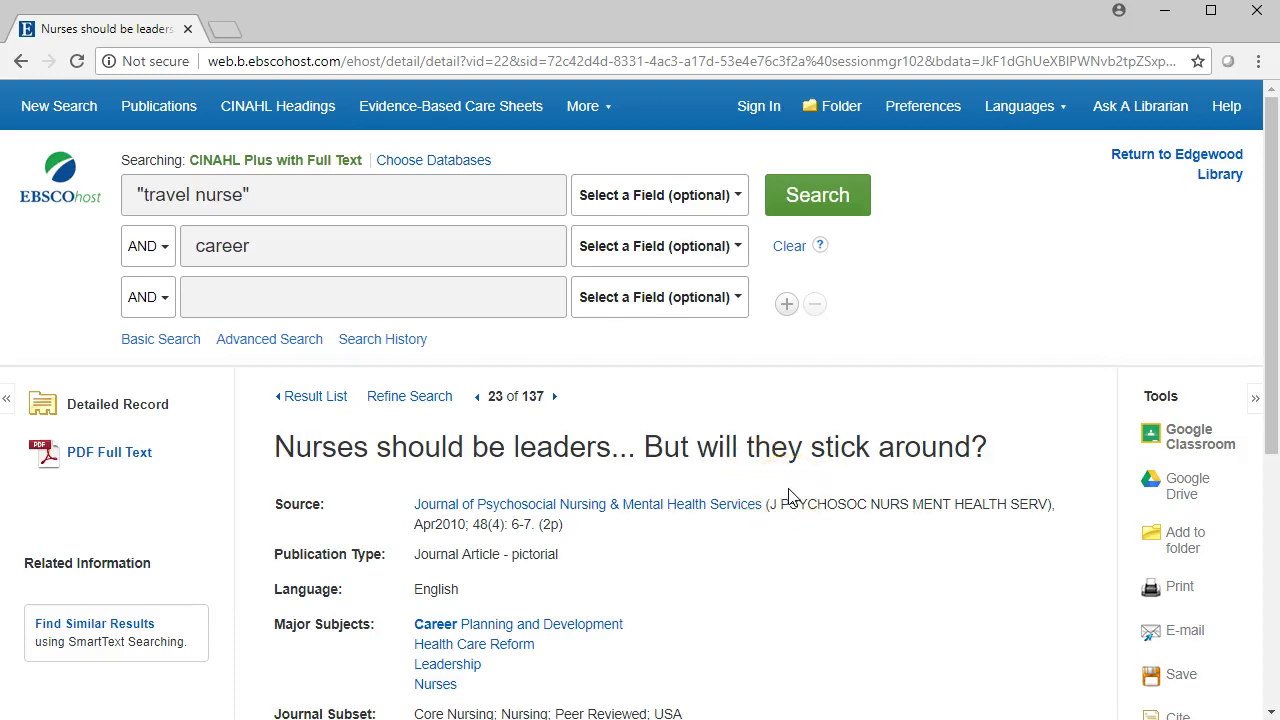
- Send the CINAHL article record to RefWorks using Direct Export
click(740, 490)
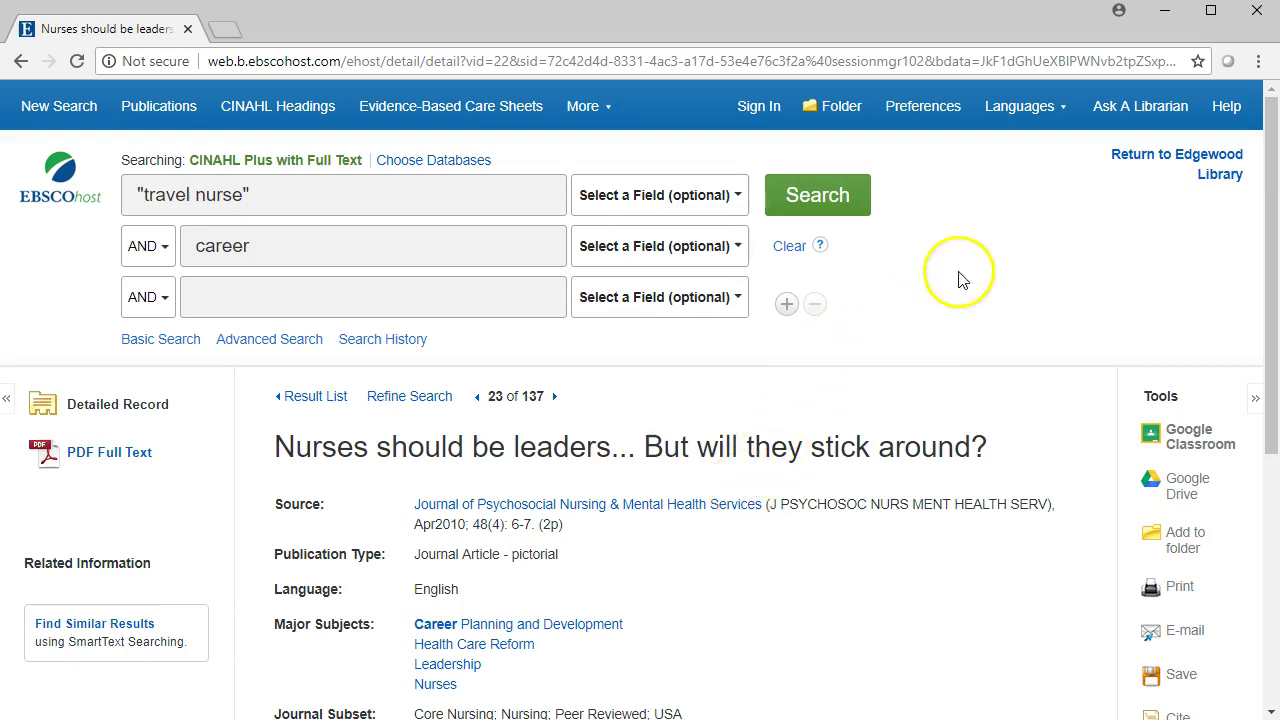
scroll(1043, 234, down, 2)
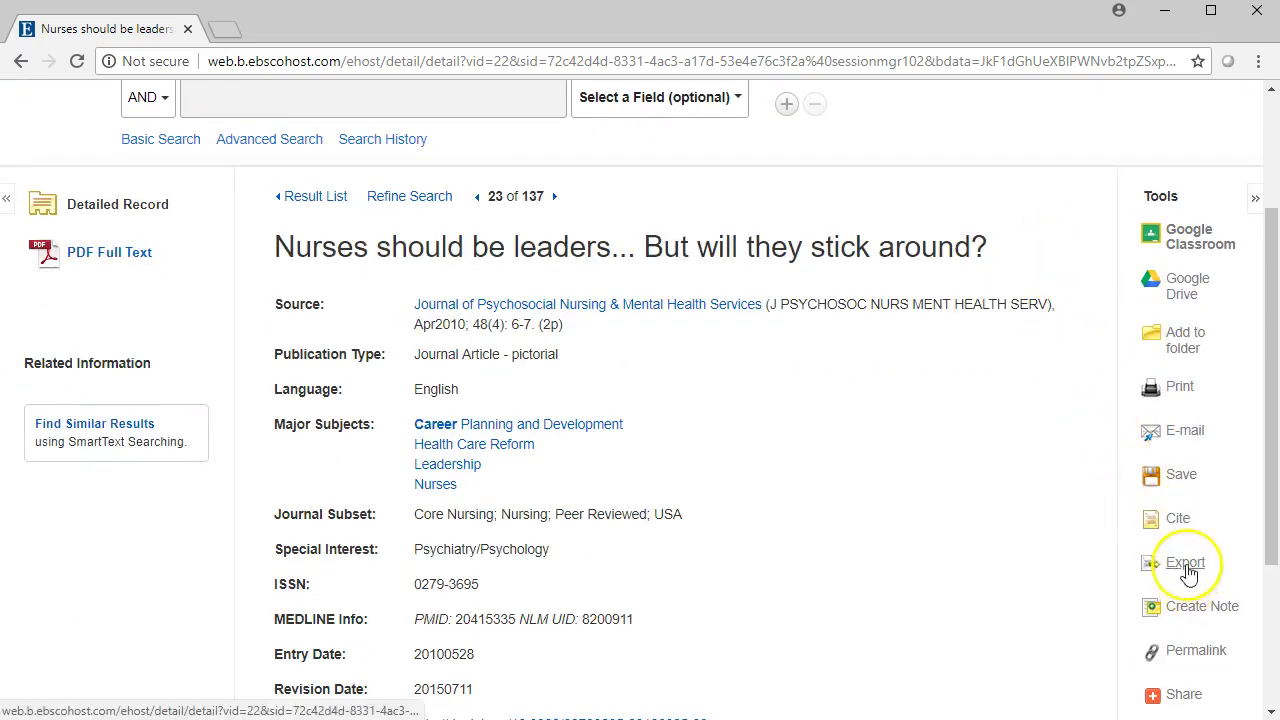
click(1188, 573)
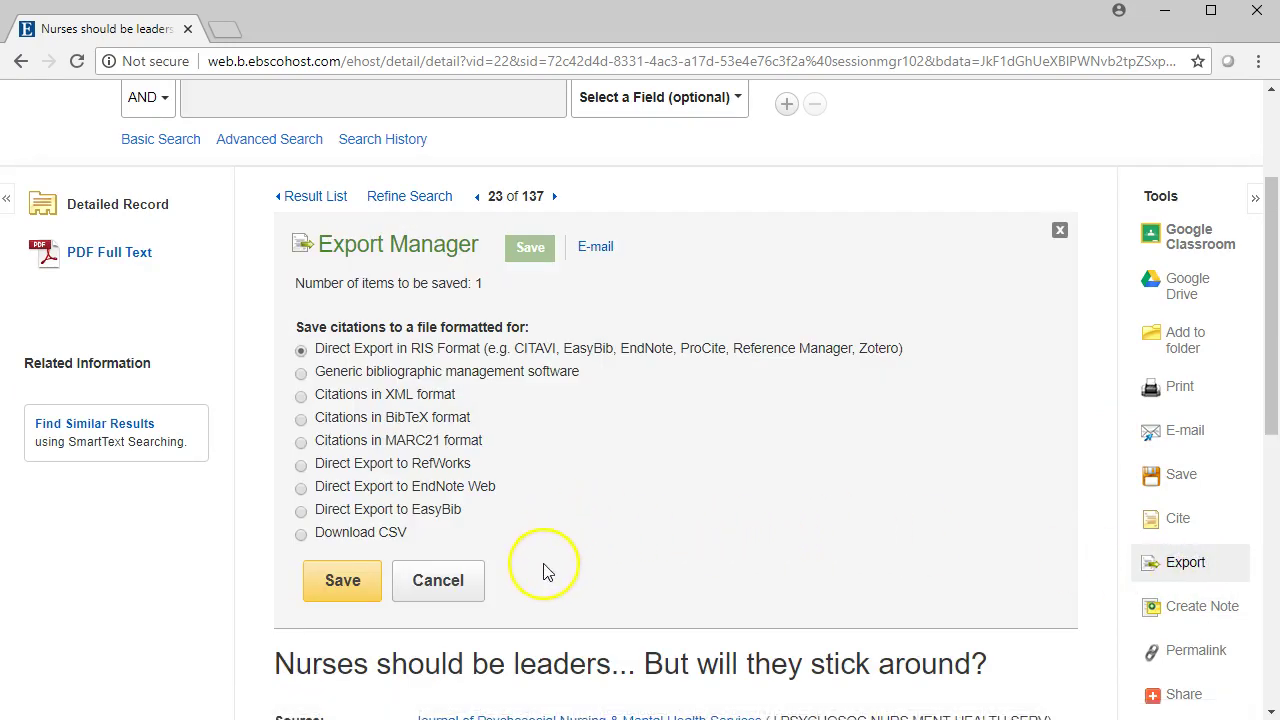
click(301, 465)
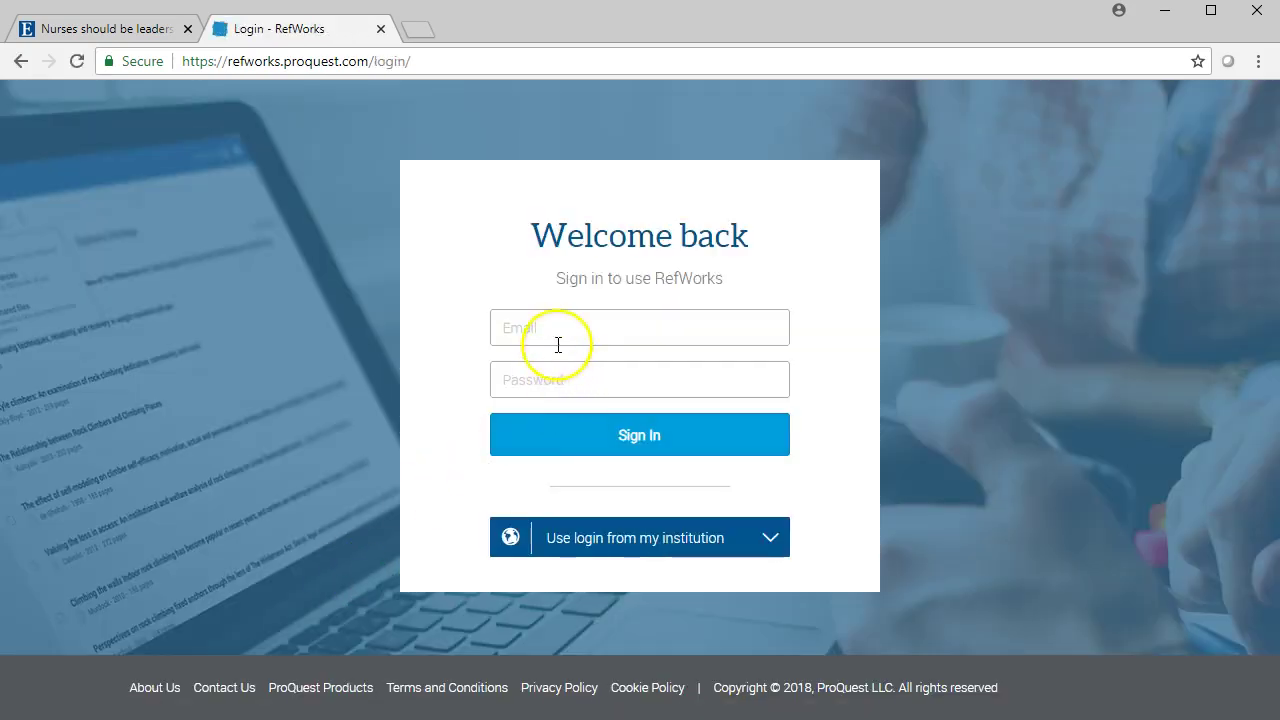
click(560, 334)
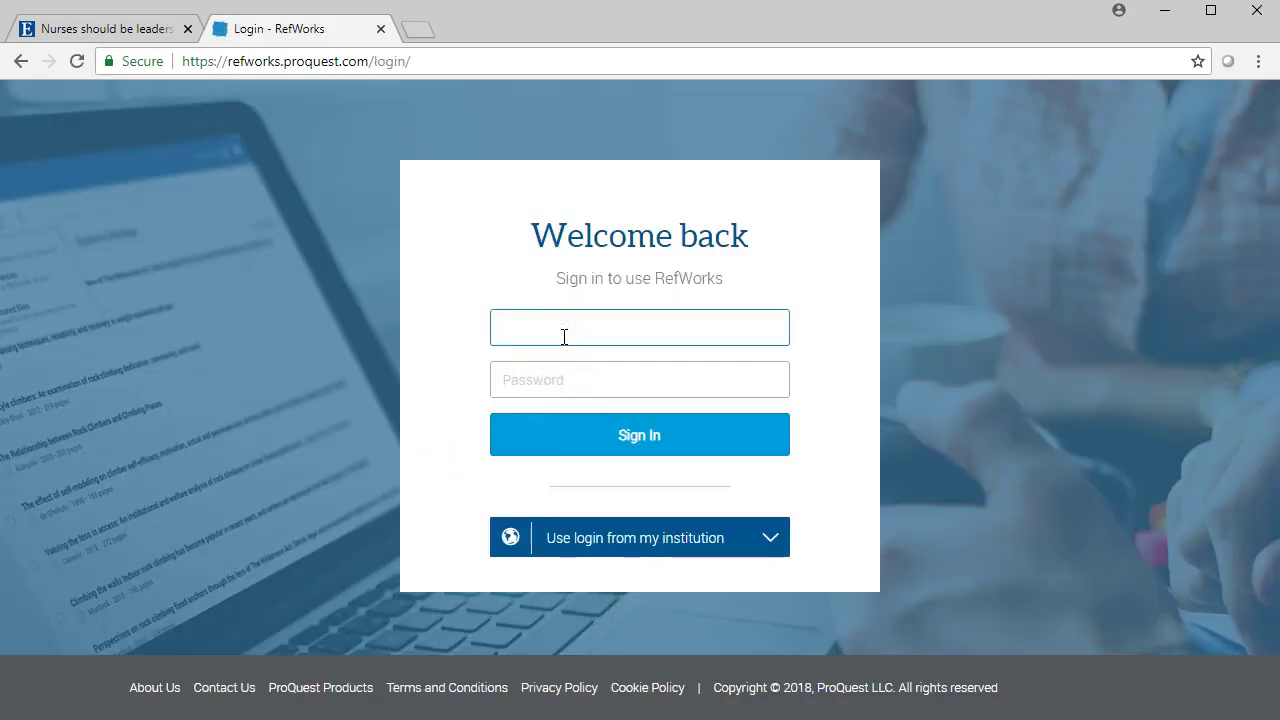
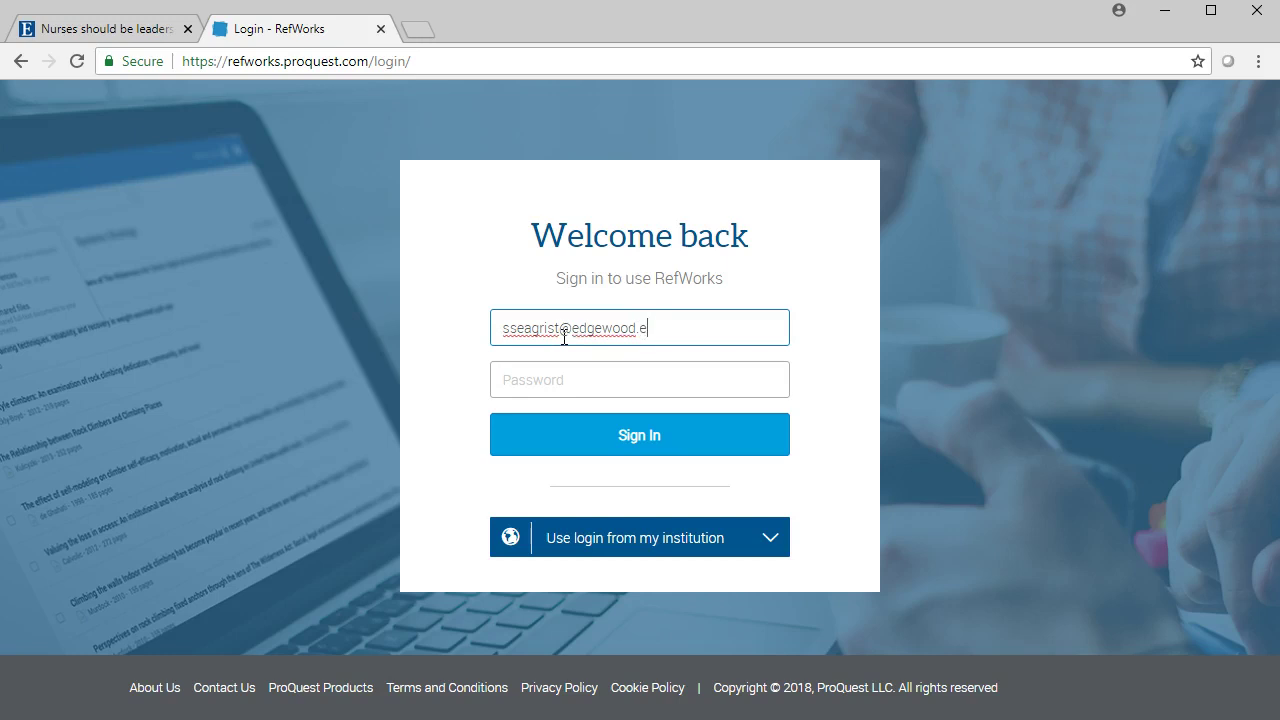
key(Tab)
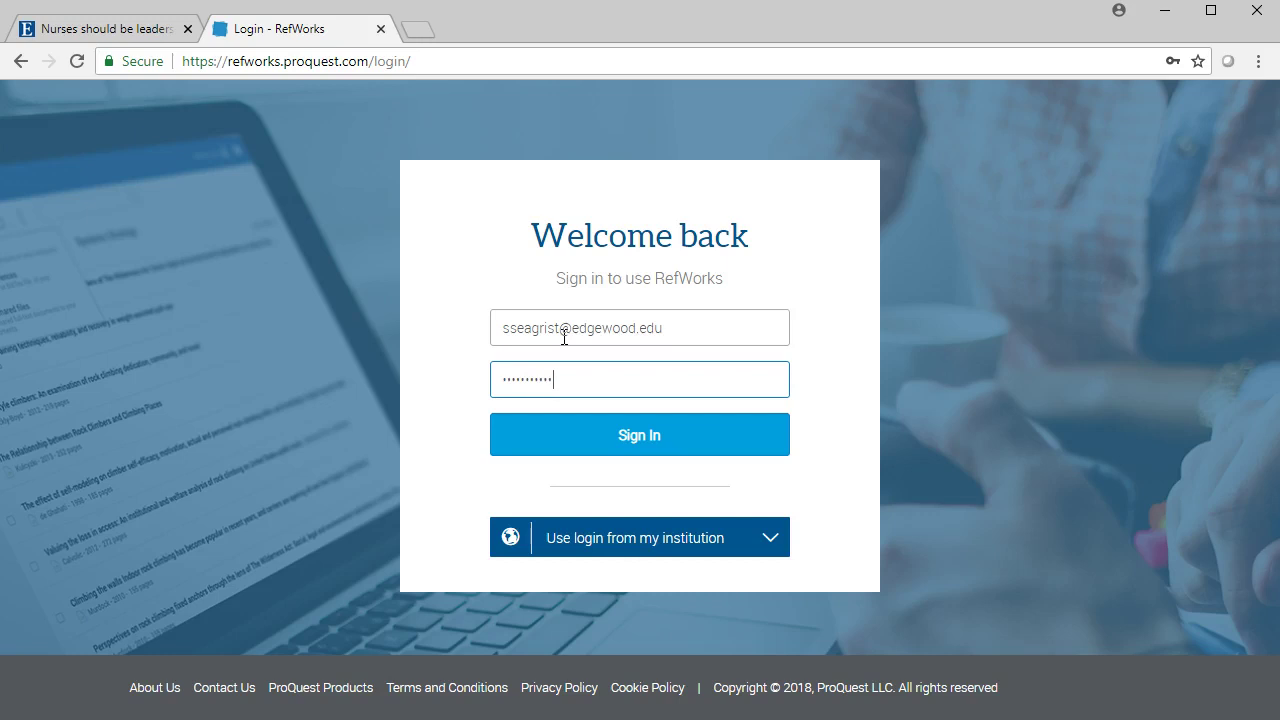
click(594, 372)
click(622, 434)
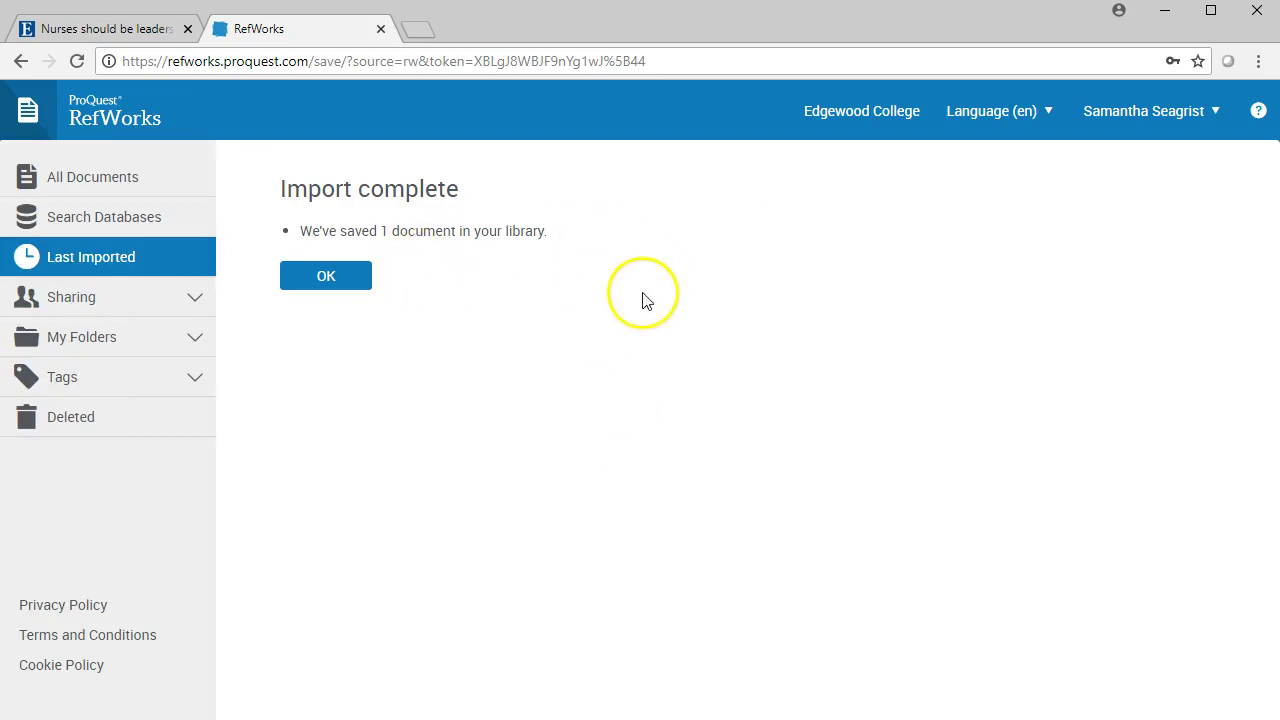
- Dismiss the import message and select all three recently imported references
click(354, 282)
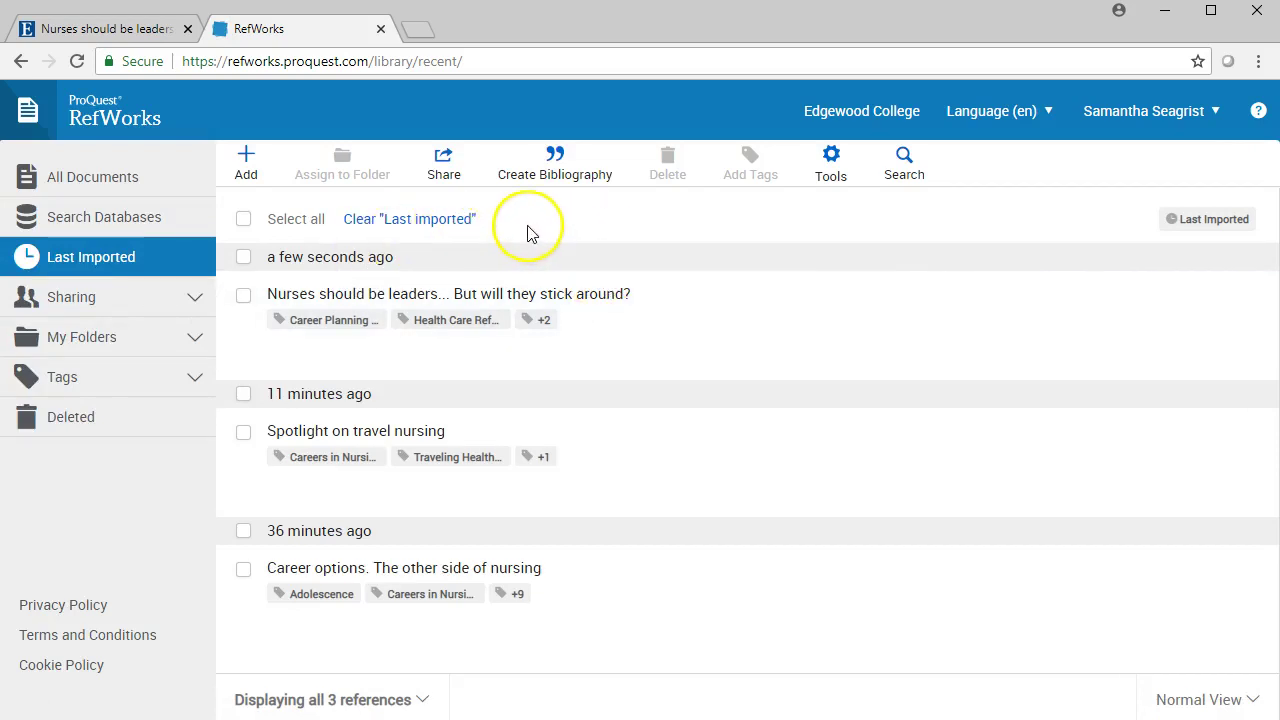
click(244, 219)
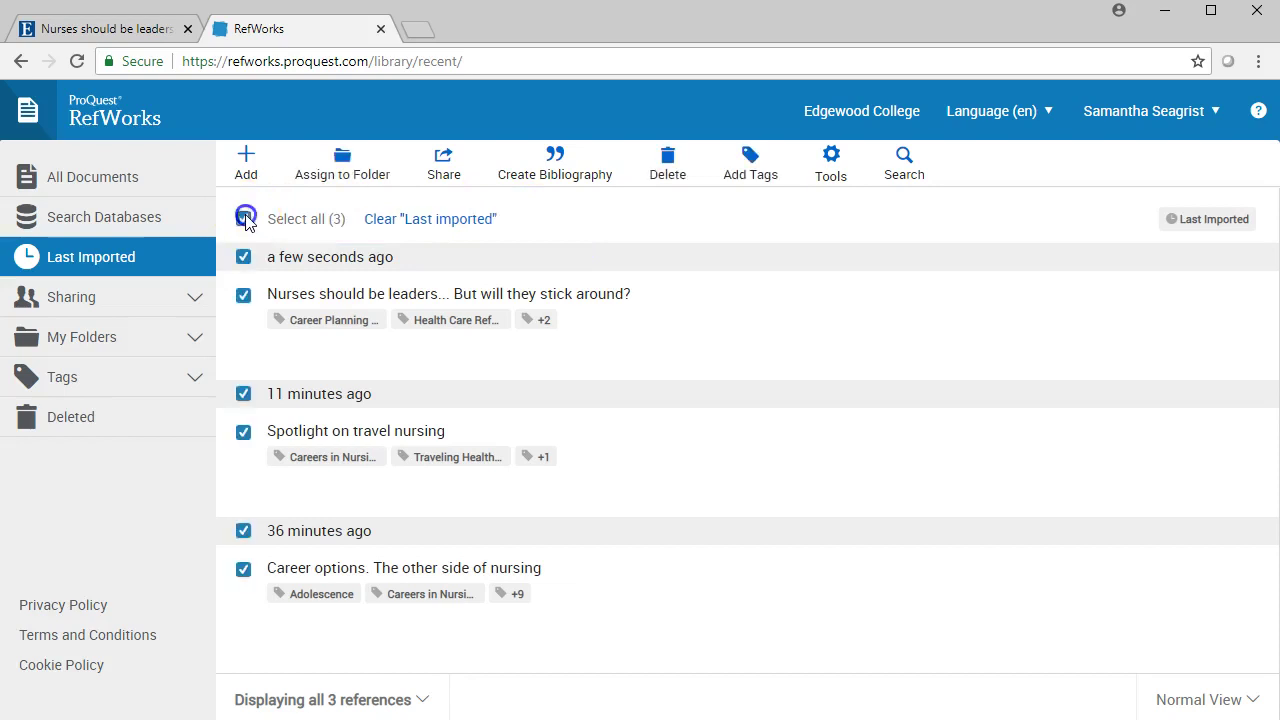
click(352, 178)
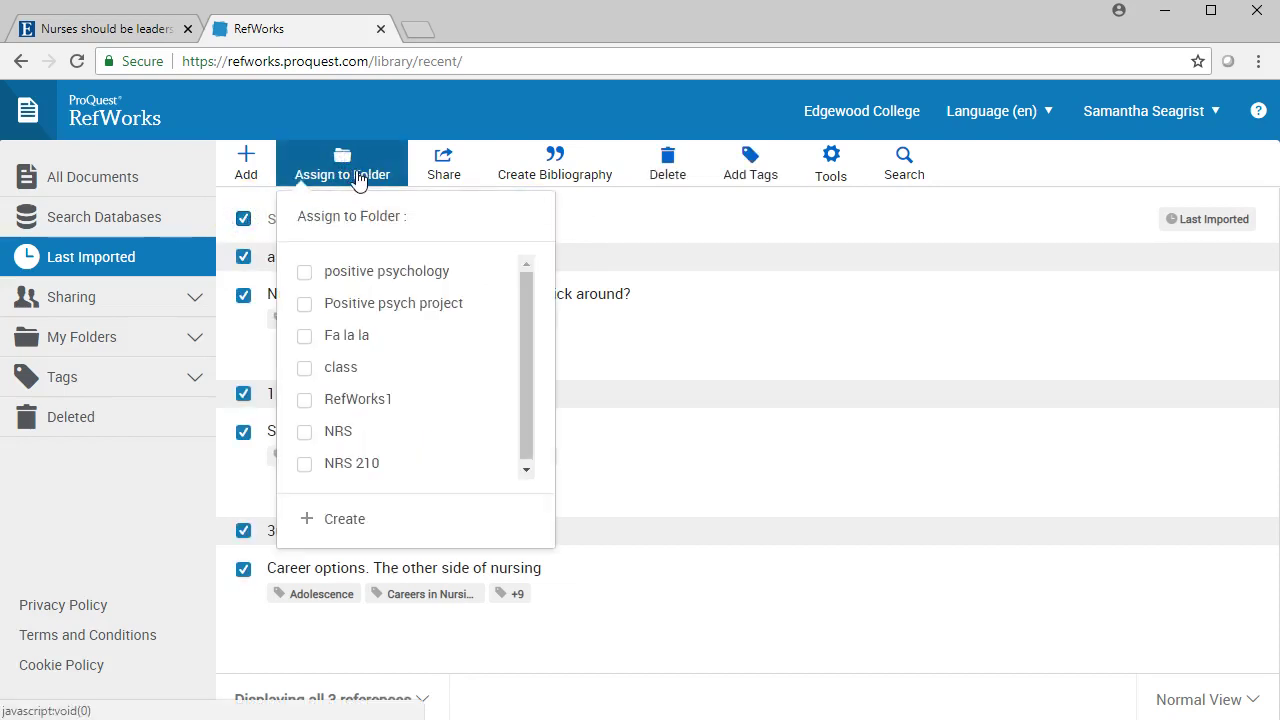
- Create a folder named 'Mini paper assignment' containing the selected references
click(359, 522)
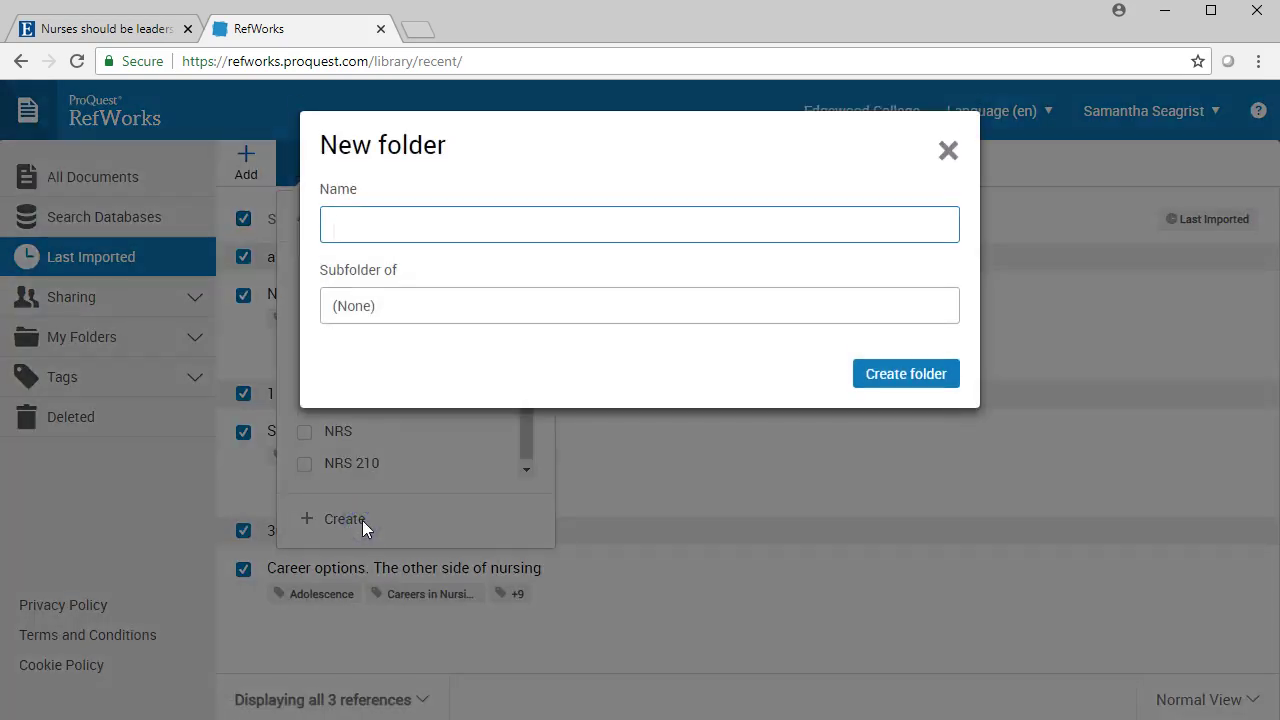
text(Mini )
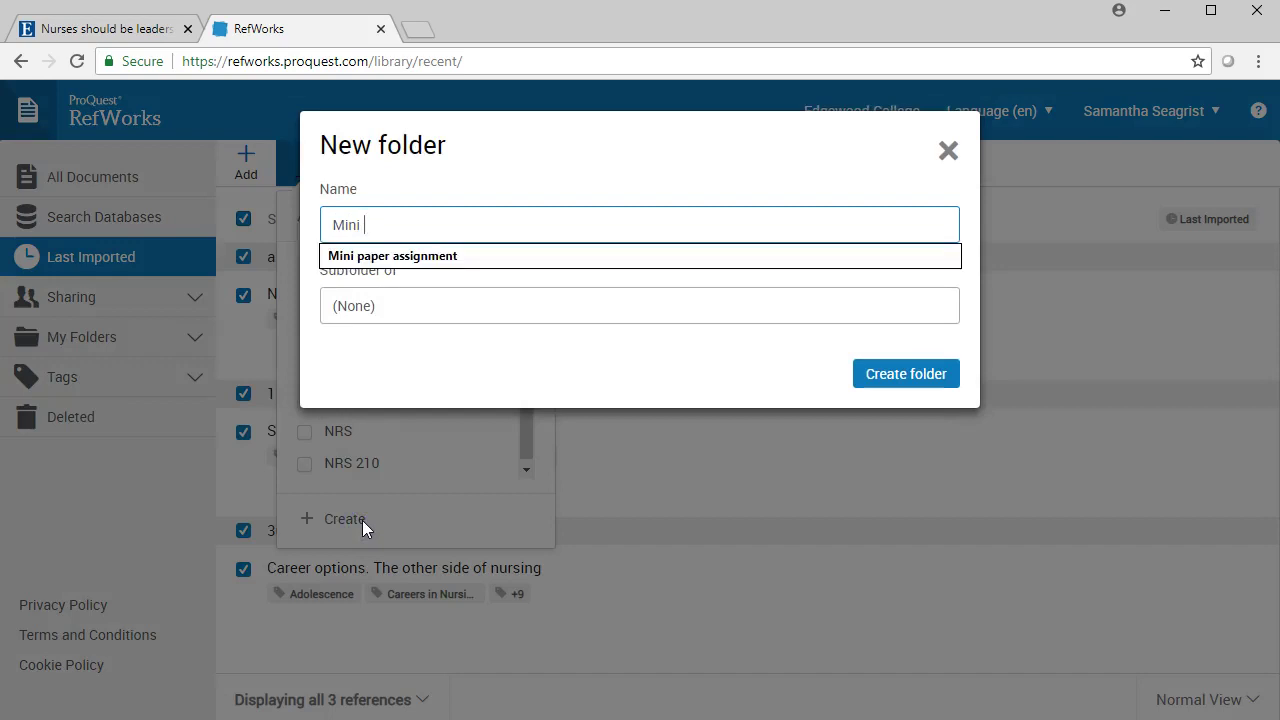
text(paper)
click(437, 259)
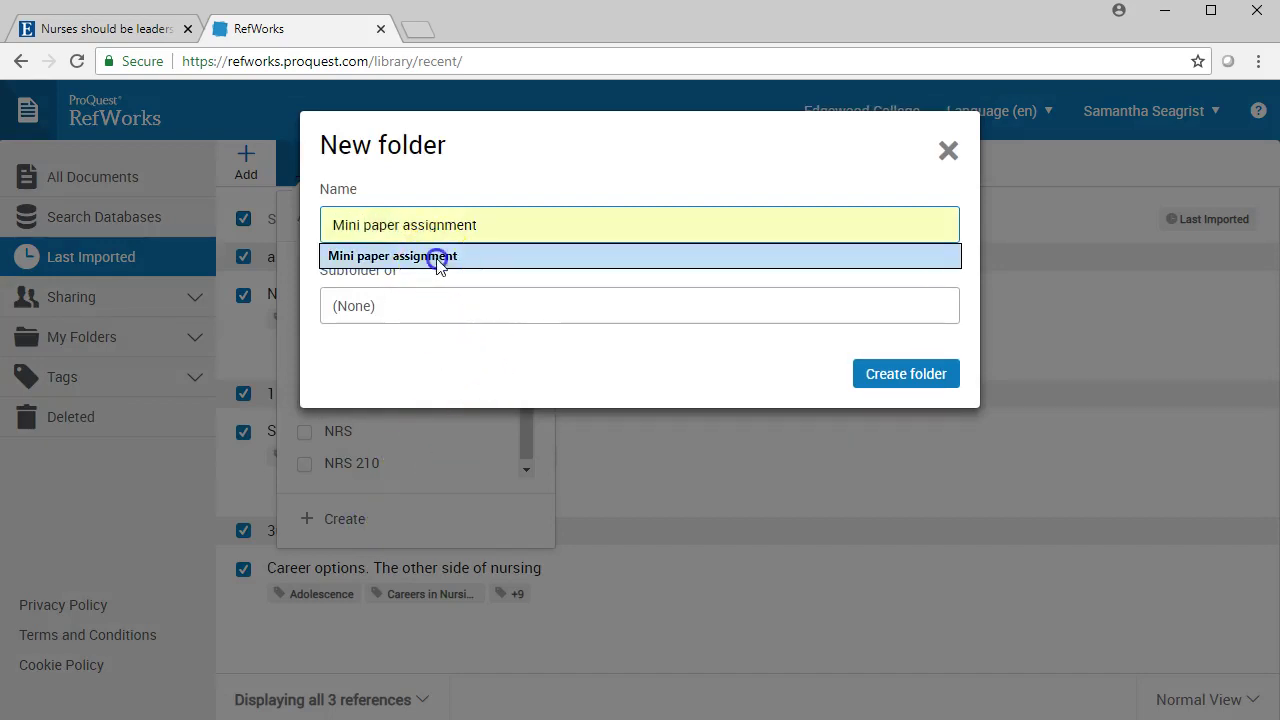
click(877, 378)
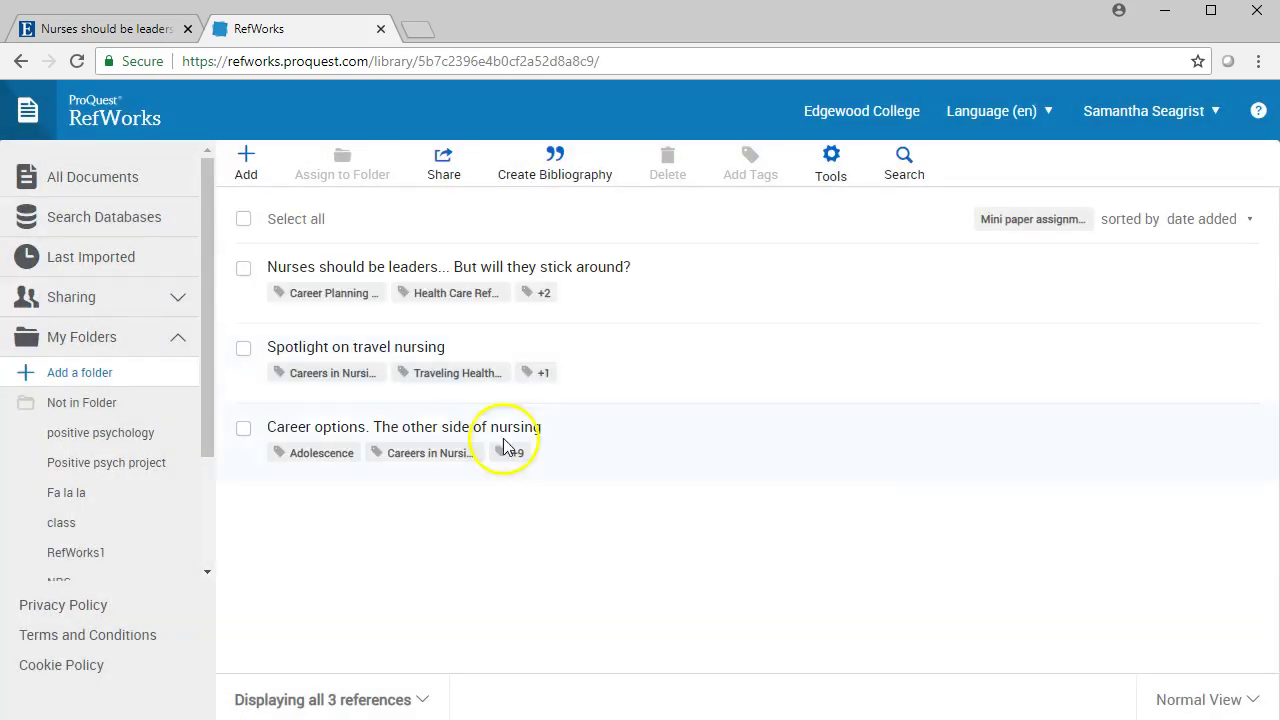
- Bring up the Add reference choices beside the Mini paper assignment folder's references
drag(206, 380, 195, 496)
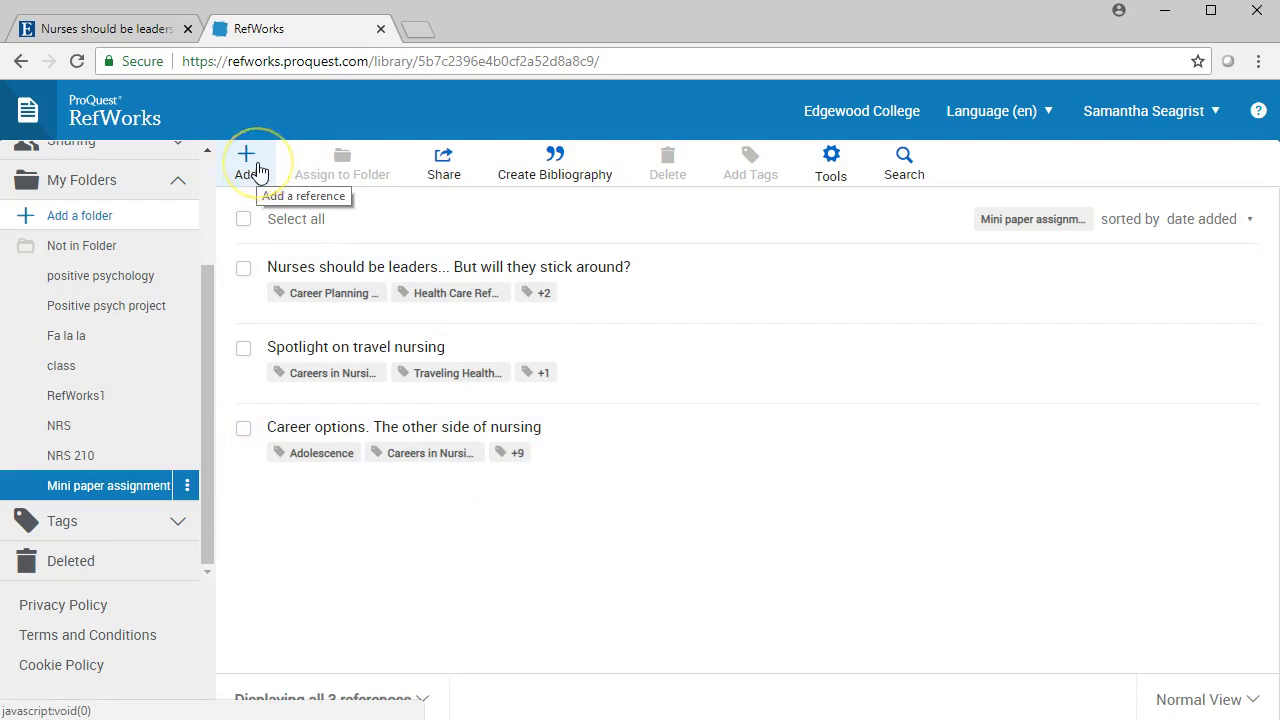
click(258, 172)
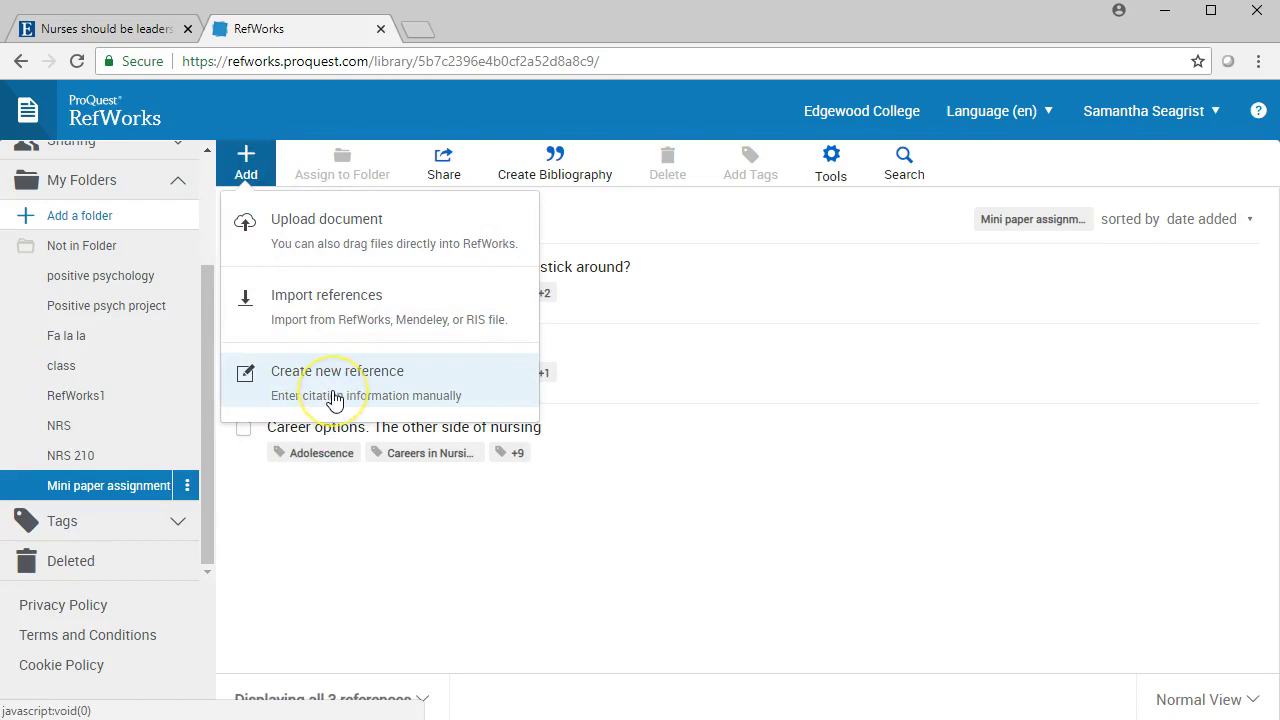
- Start a manual Book Section reference titled 'Health defined: Health promotion, protection, and prevention'
click(335, 399)
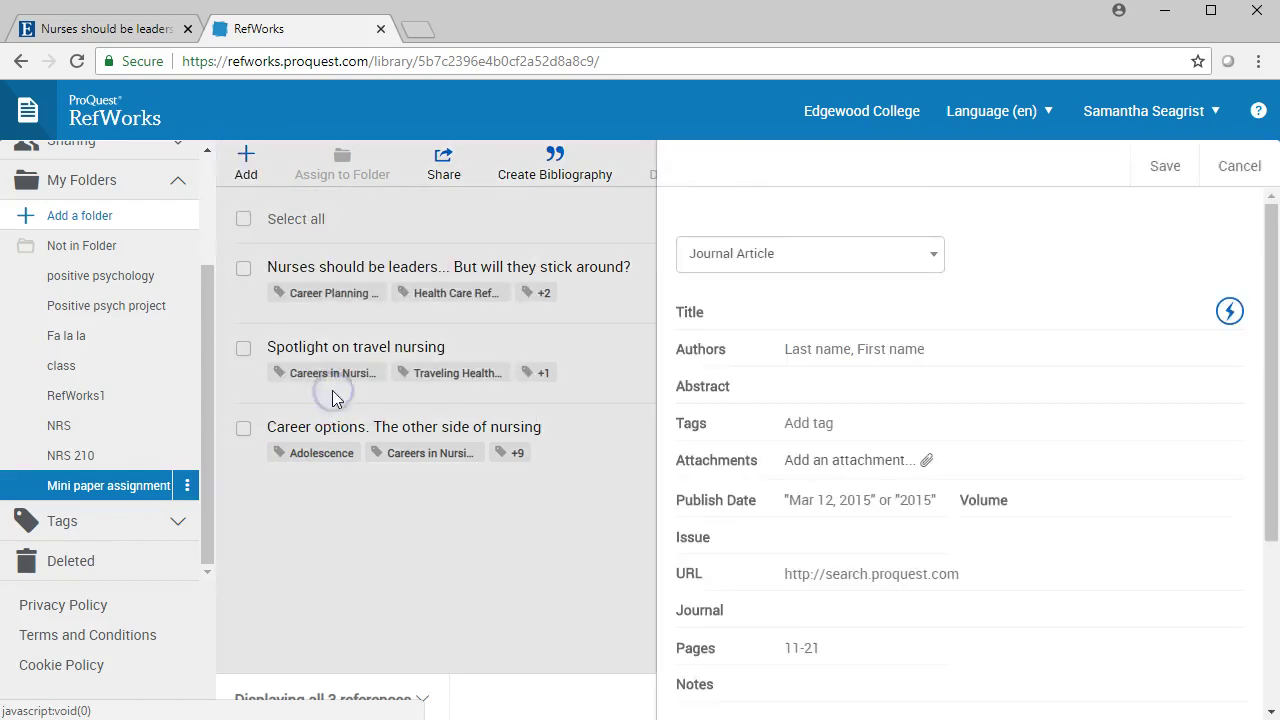
click(848, 262)
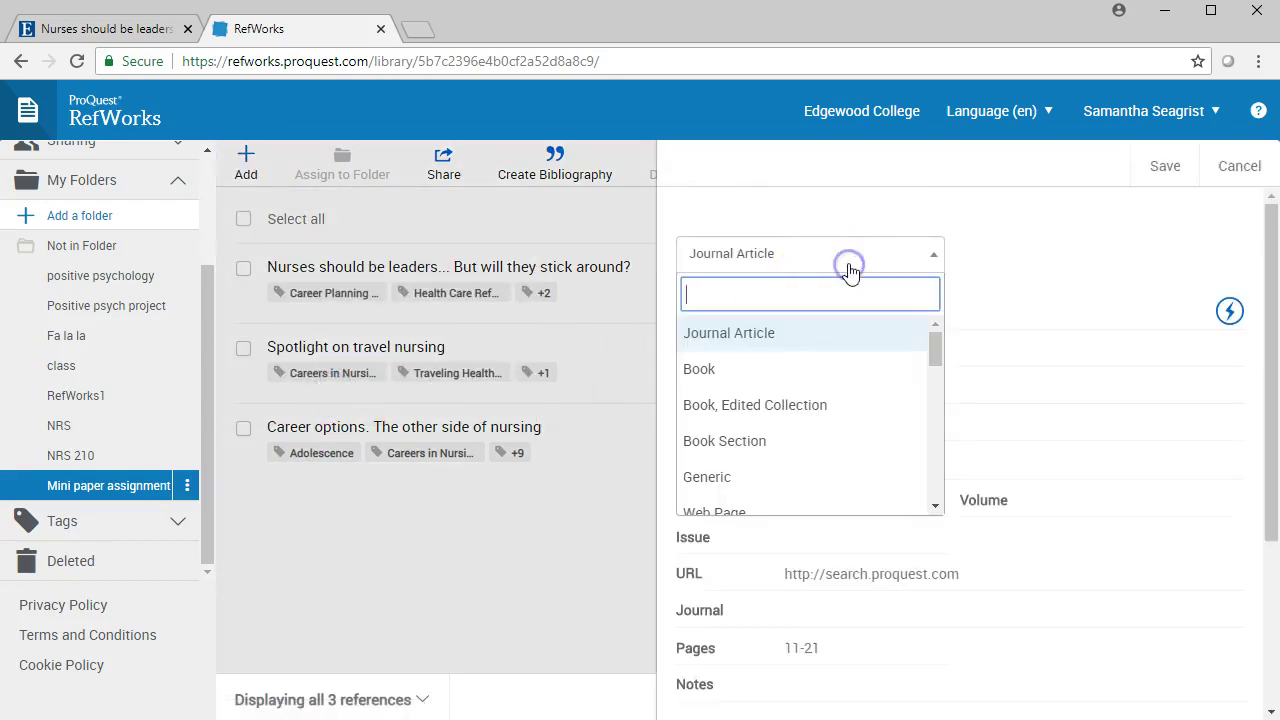
click(770, 448)
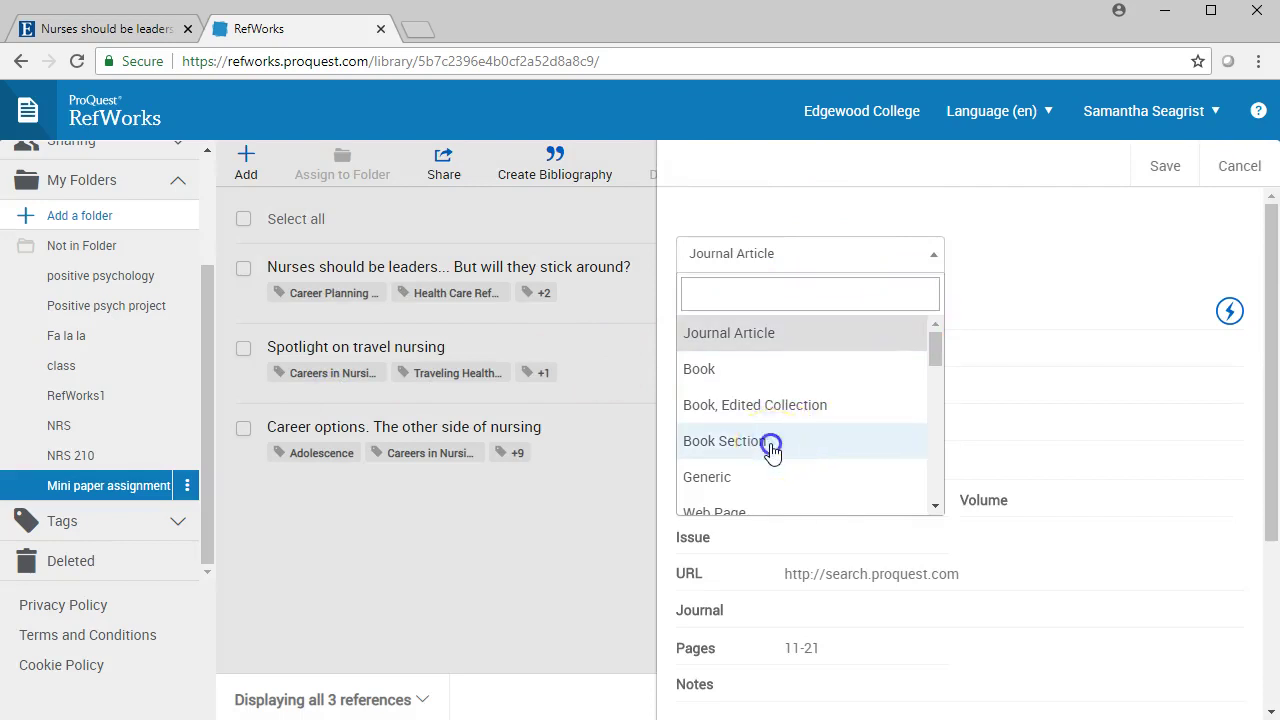
click(803, 317)
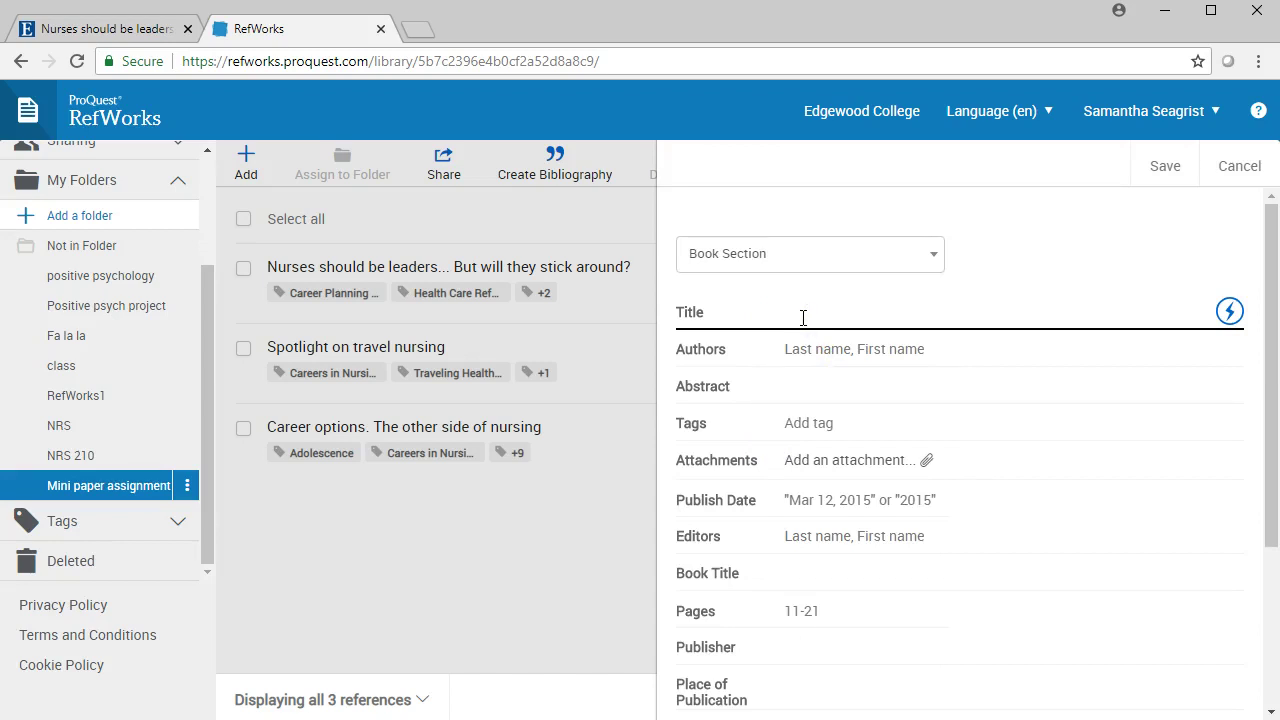
text(Health )
text(defined)
text(: Healt)
text(h promotion,)
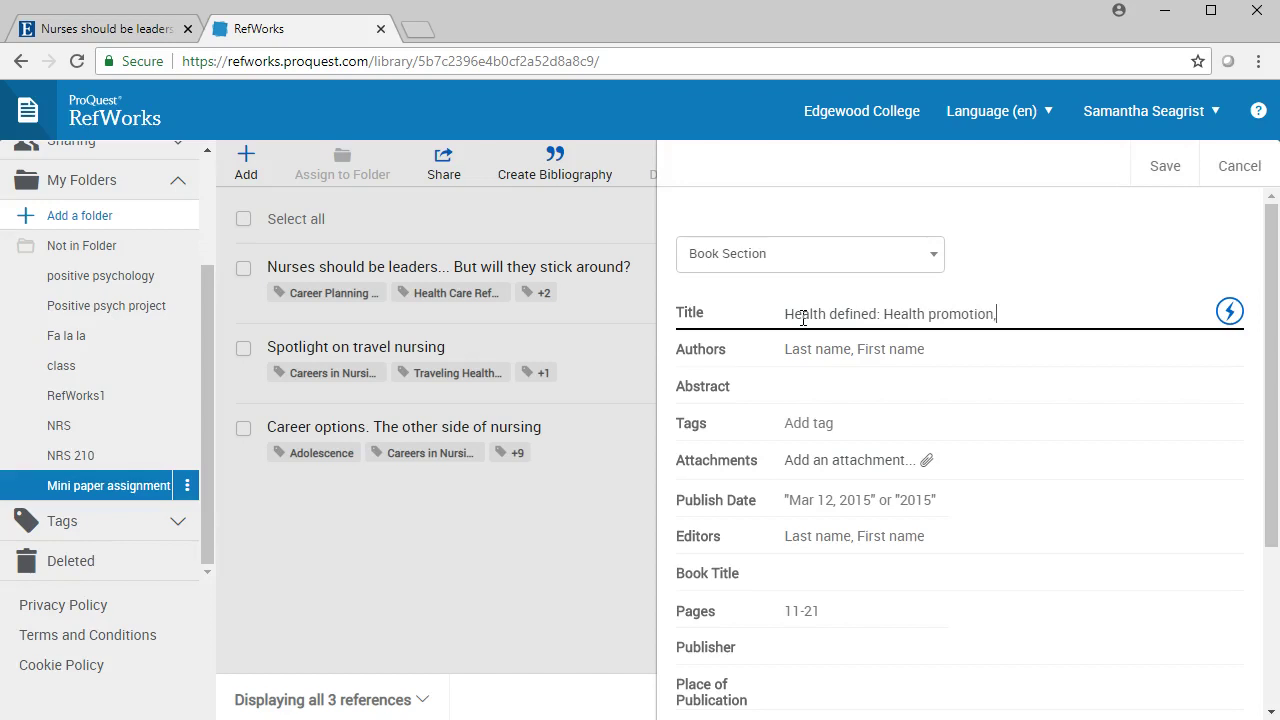
text( protectio)
text(n, and preve)
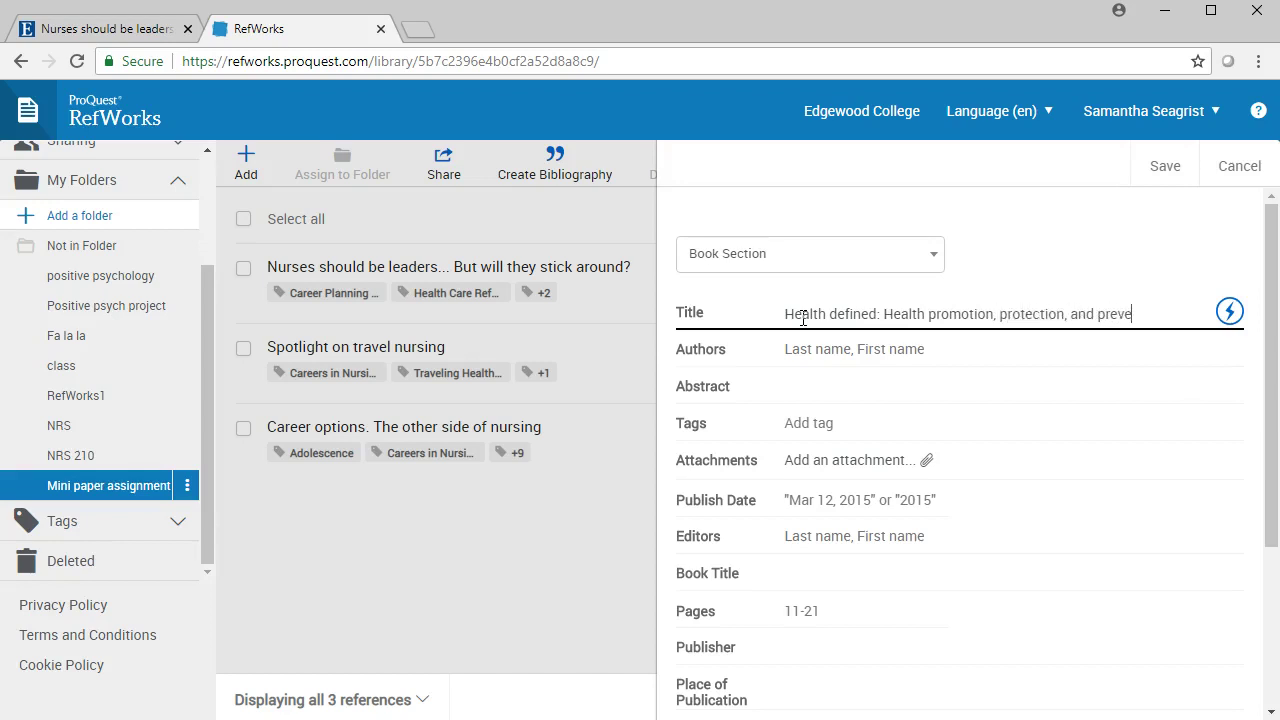
text(ntion)
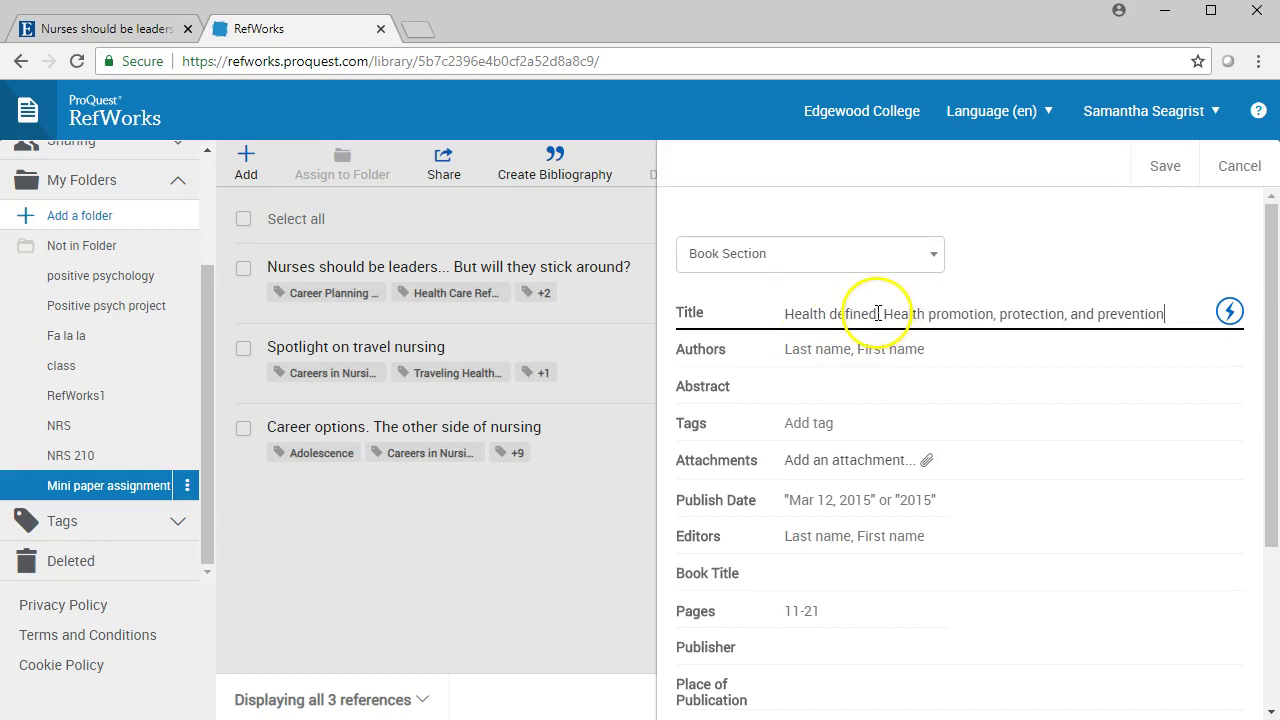
- Add authors Ratchneewan, Ross and Kleman, Carolyn Cable to the chapter
click(830, 351)
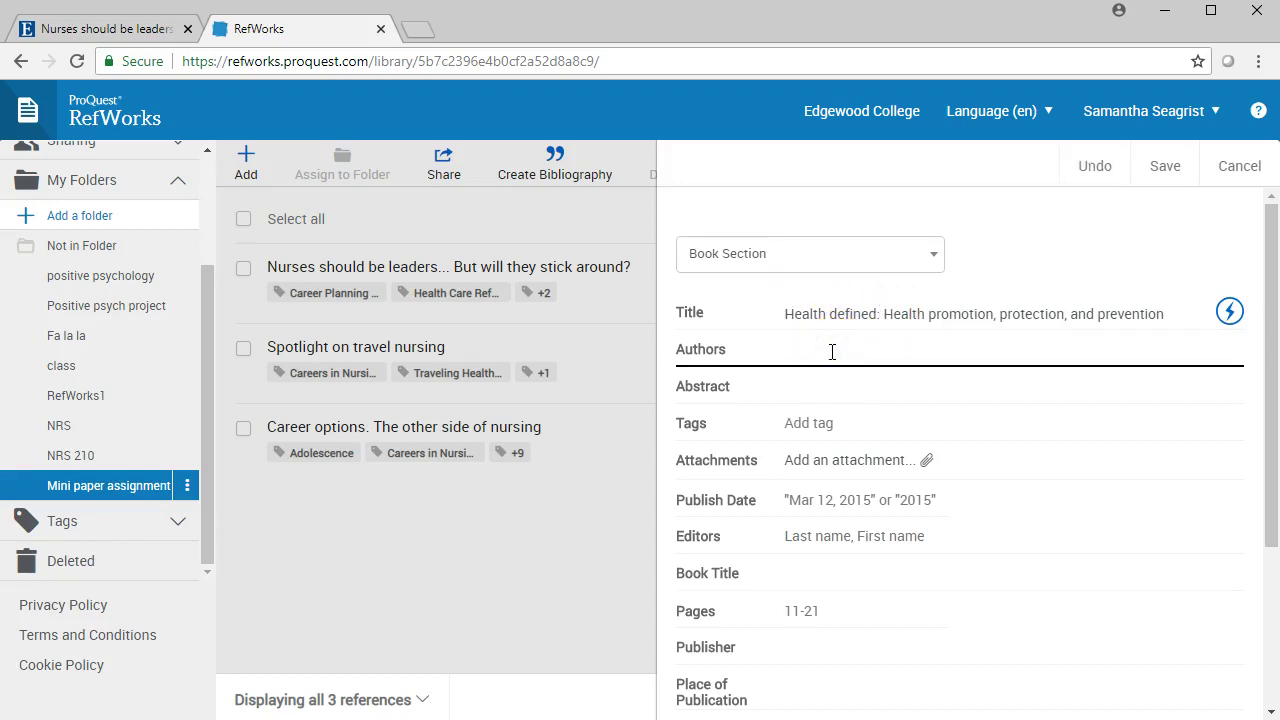
text(at)
text(chn)
text(eewan, R)
text(oss)
key(Return)
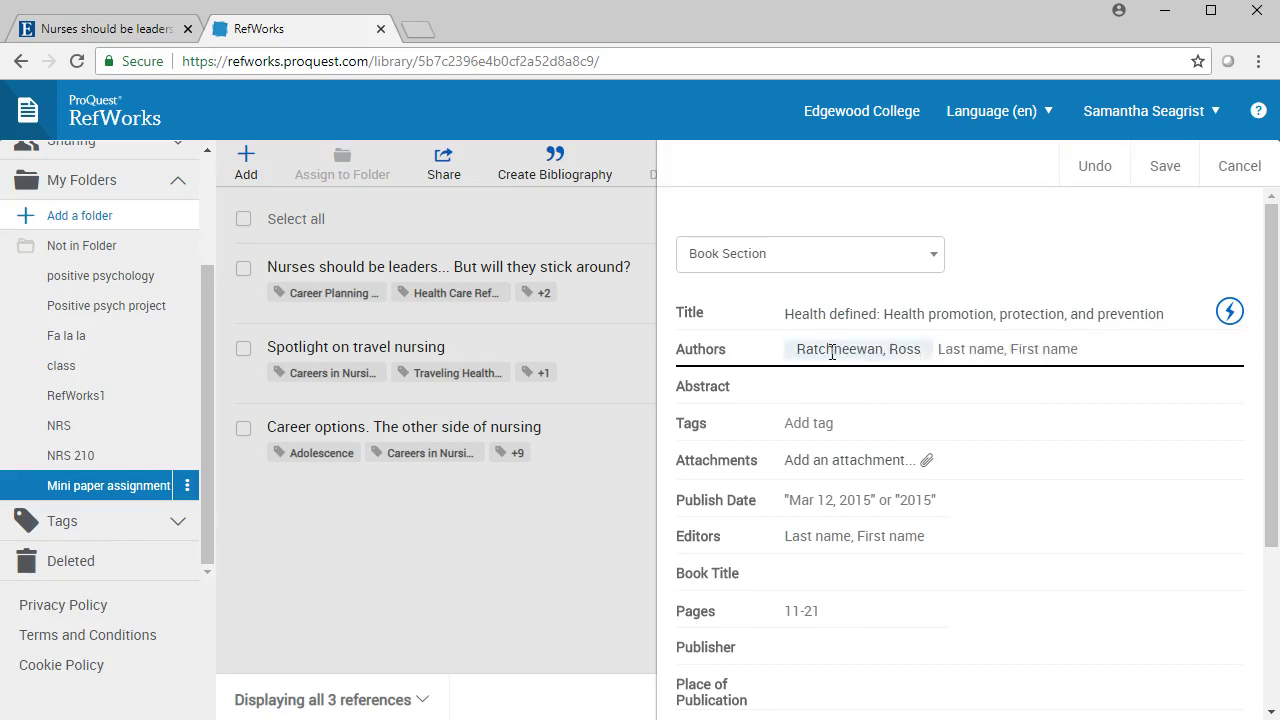
text(Kleman)
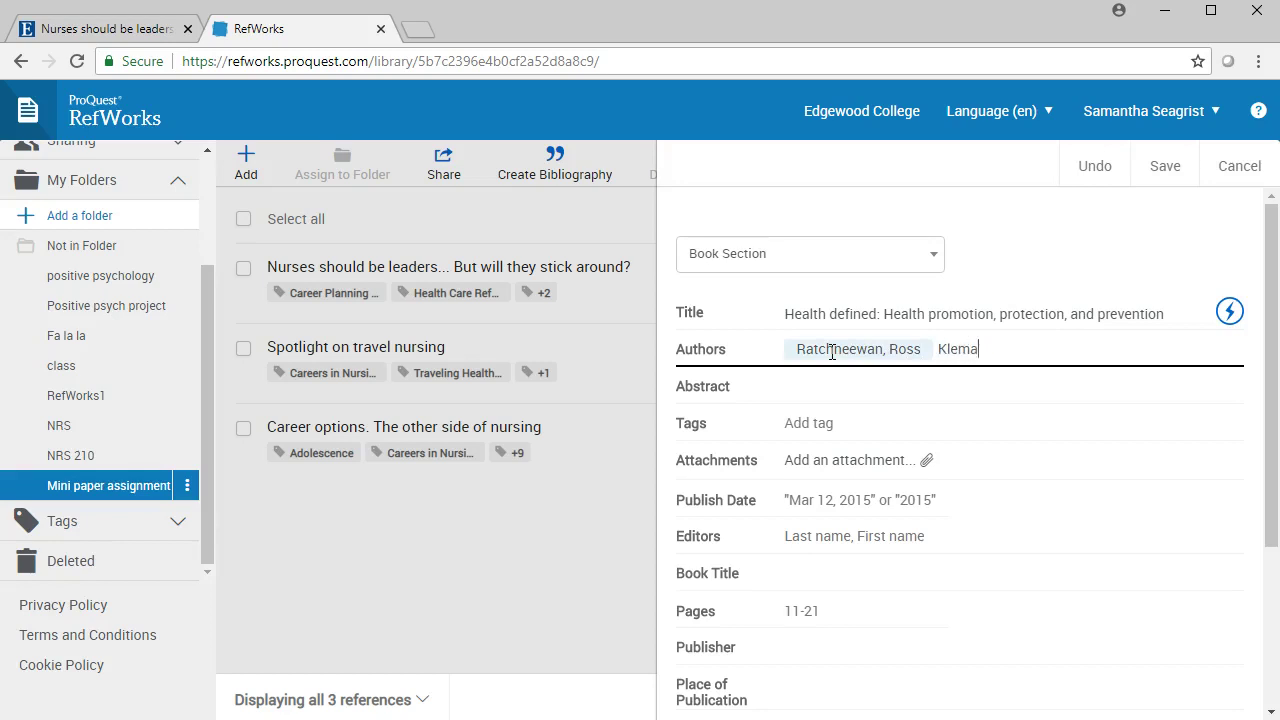
text(, )
text(ao)
text(rolyn)
text(Cable)
- Set publish date 2018 and add editors Edelman, Carole and Kudzma, Elizabeth
click(844, 500)
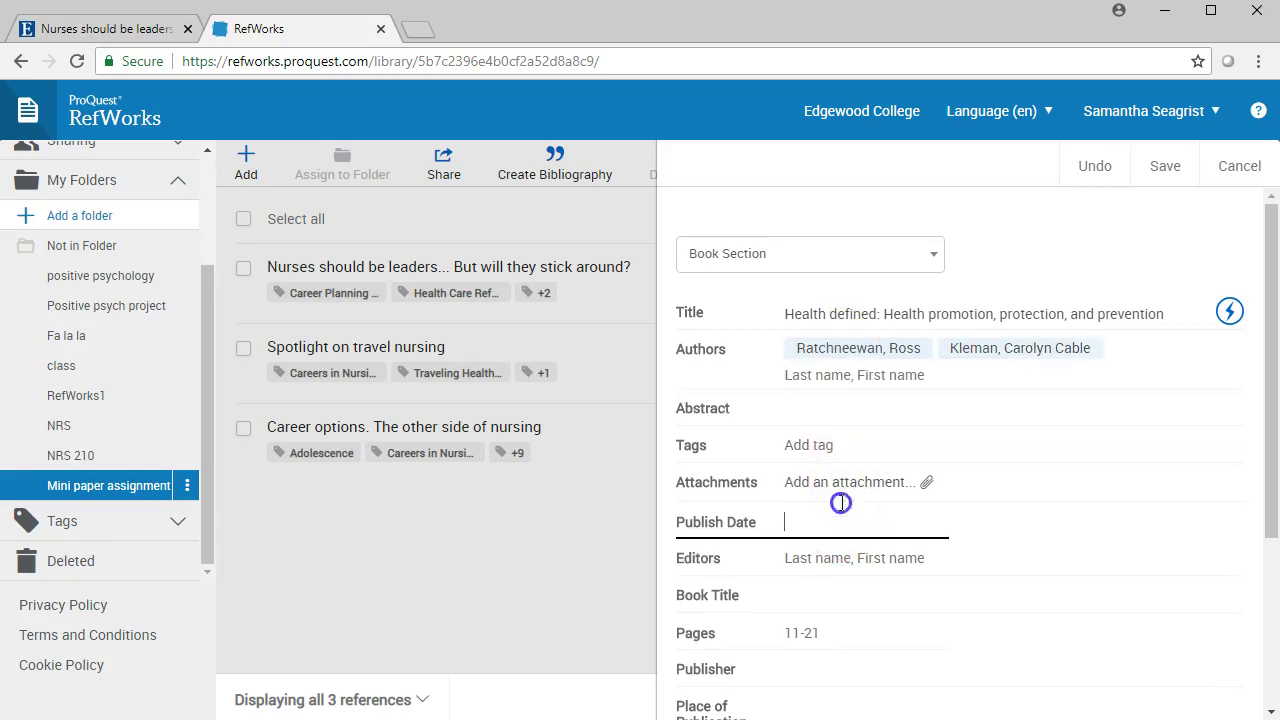
text(2018)
click(830, 550)
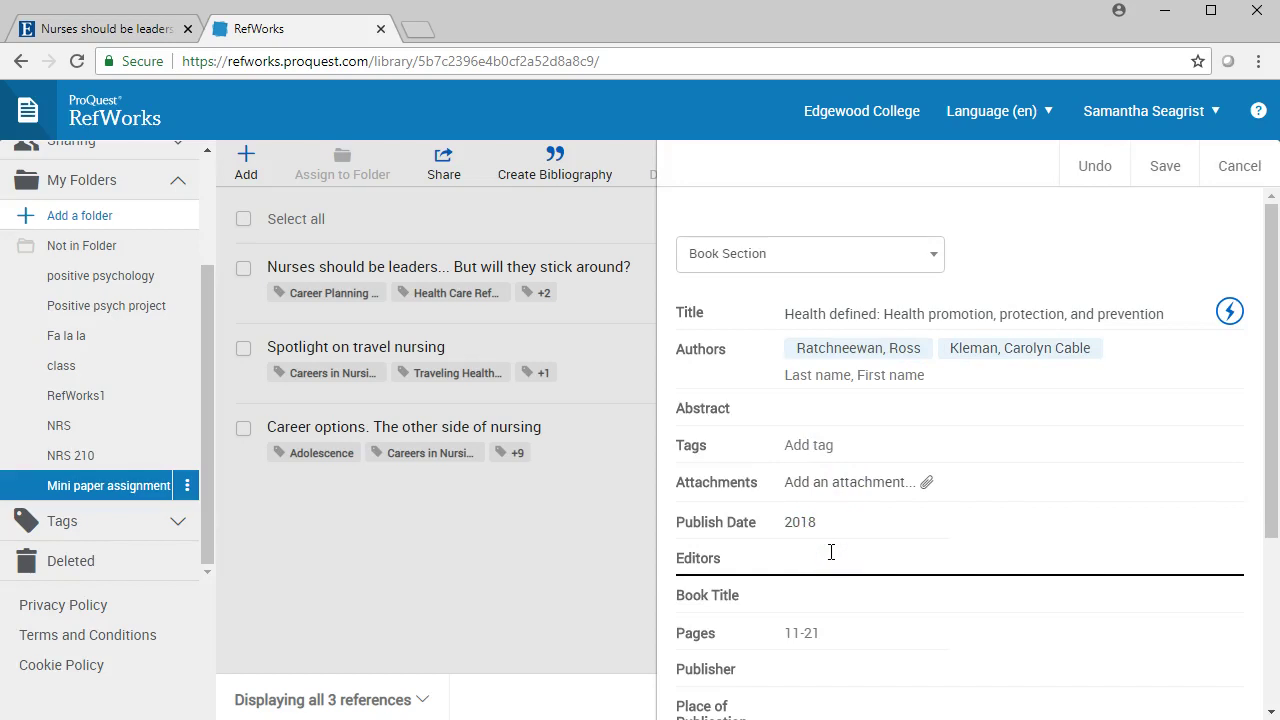
text(Edel)
text(man, Carole)
key(Return)
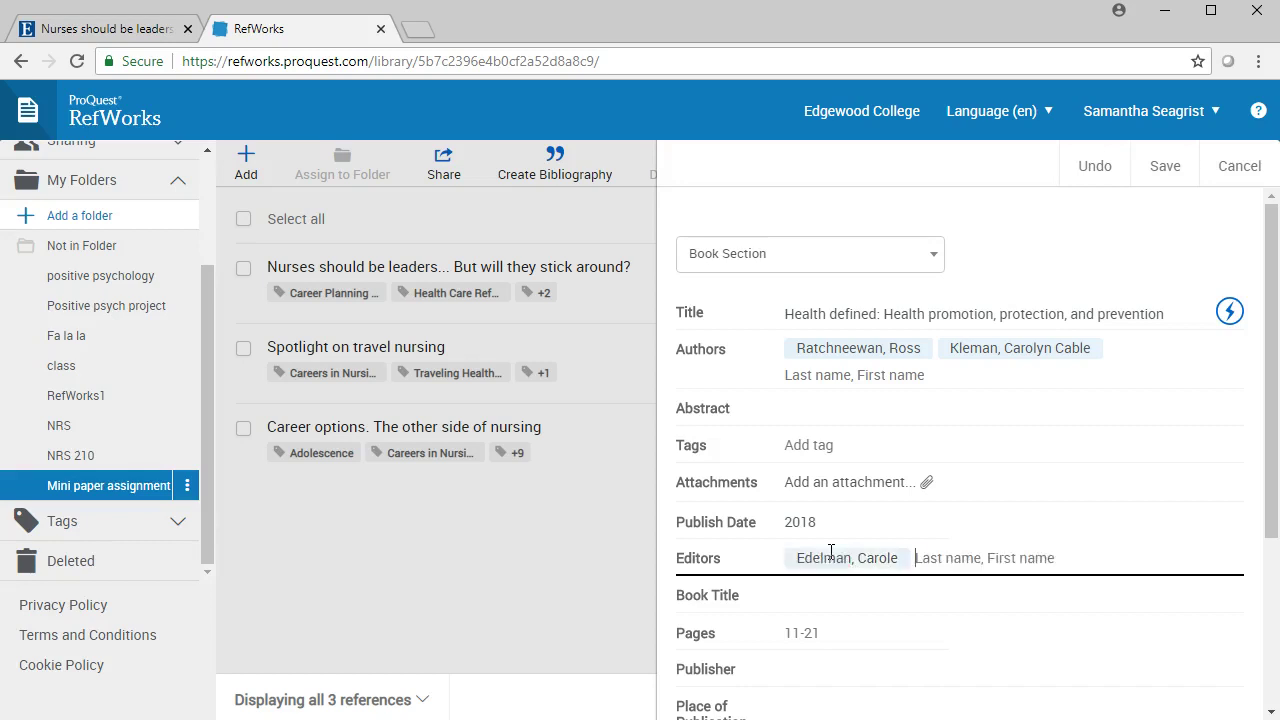
text(Kudz)
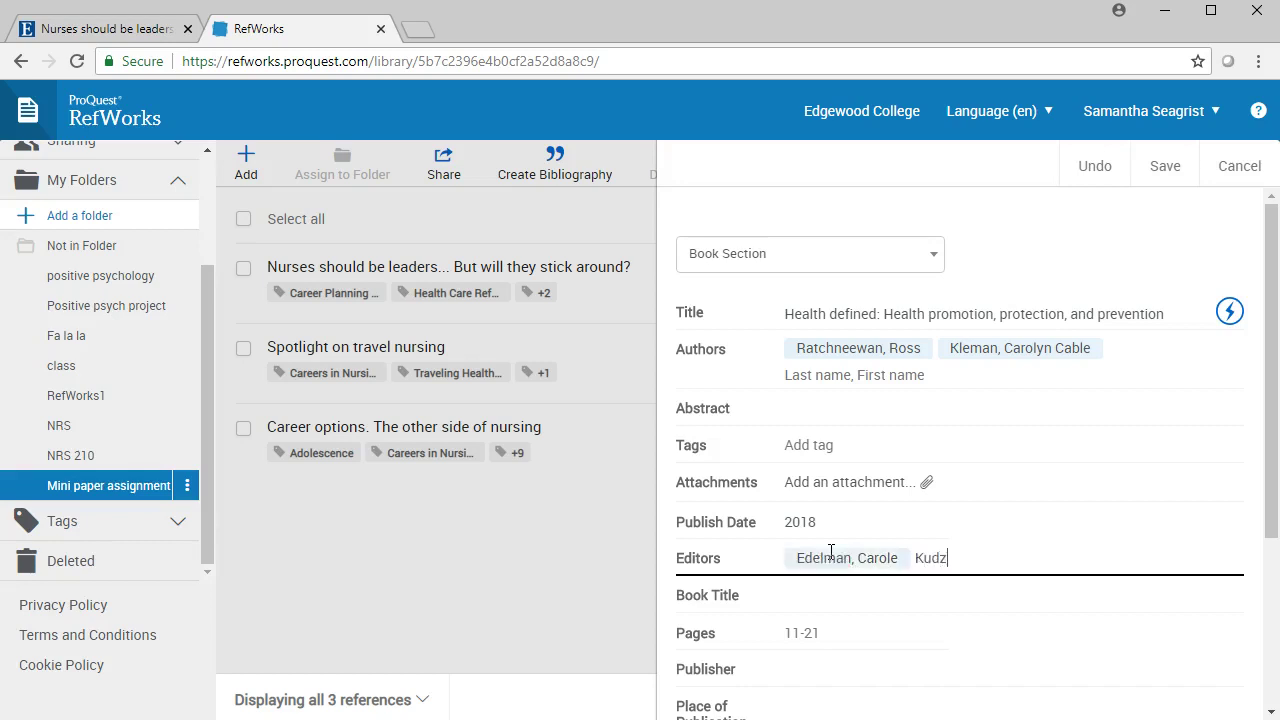
text(ma, )
text(Eliza)
text(beth)
- Enter book title 'Health promotion: Throughout the lifespan' and pages 1-22
click(828, 601)
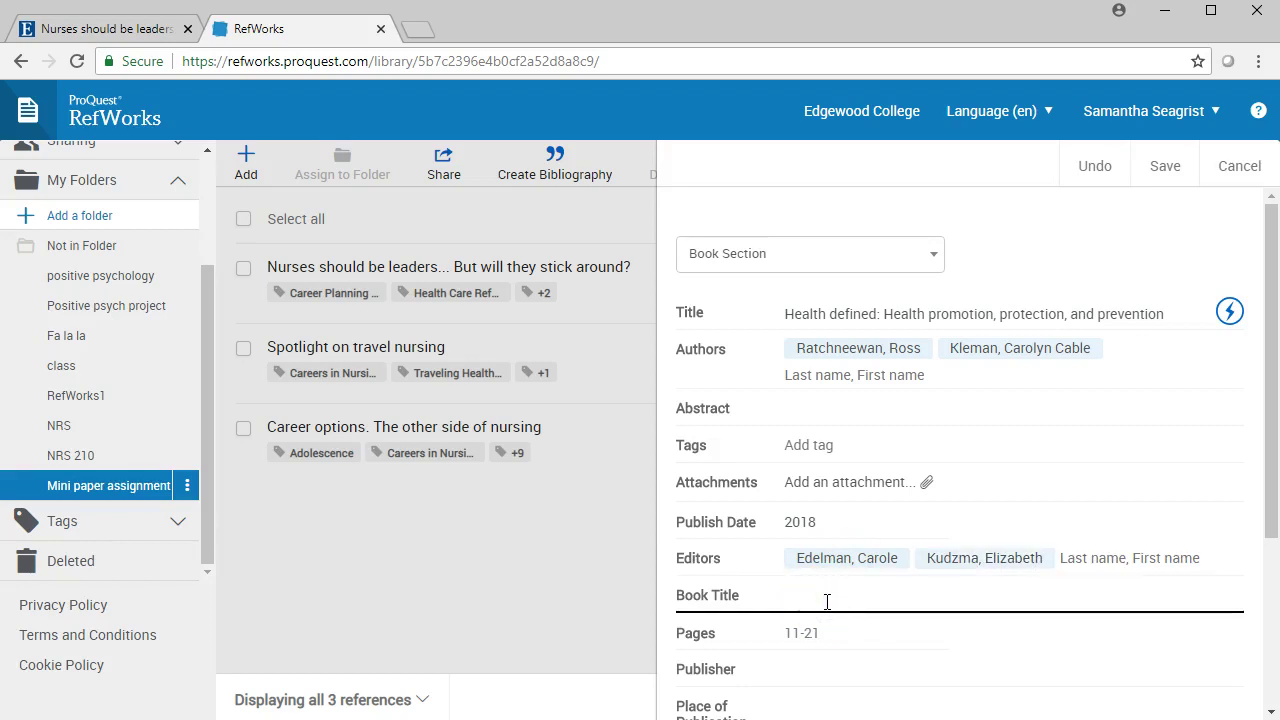
text(He)
text(th)
text( promo)
text(tion)
text(otio)
text(n)
text(Throug)
text(ht)
key(BackSpace)
text(our)
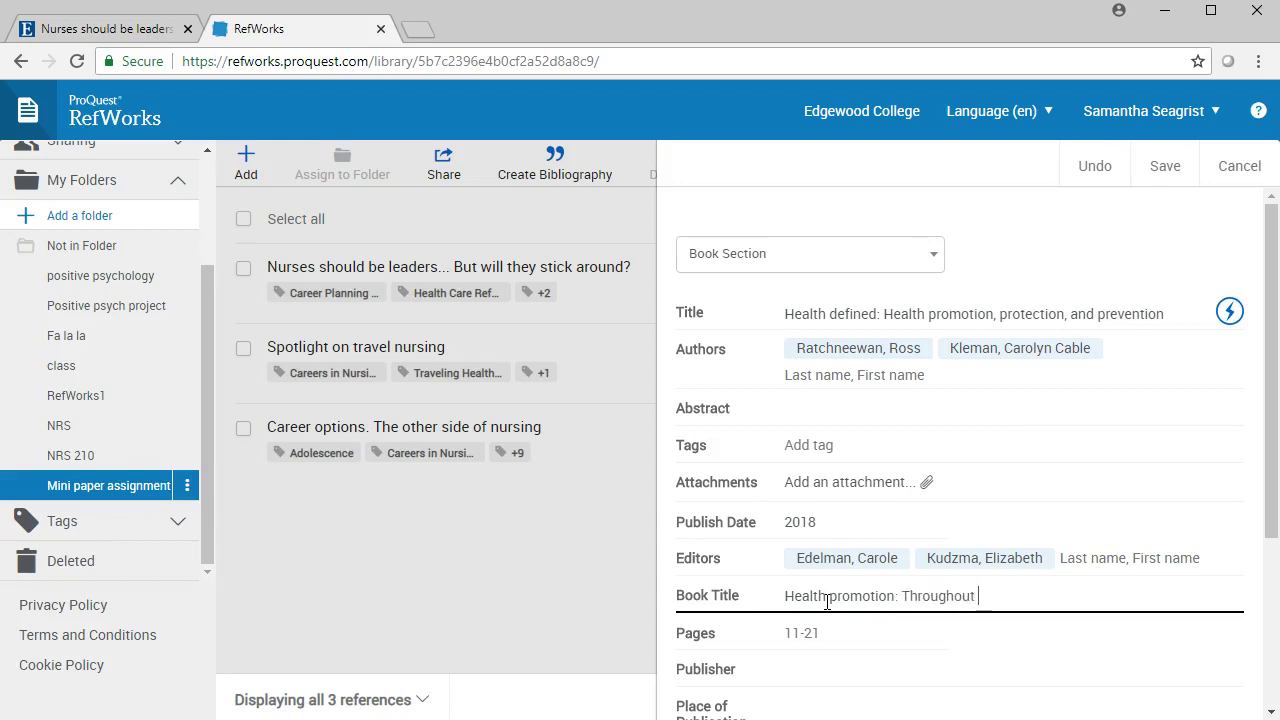
text(the lifesp)
text(an)
key(Tab)
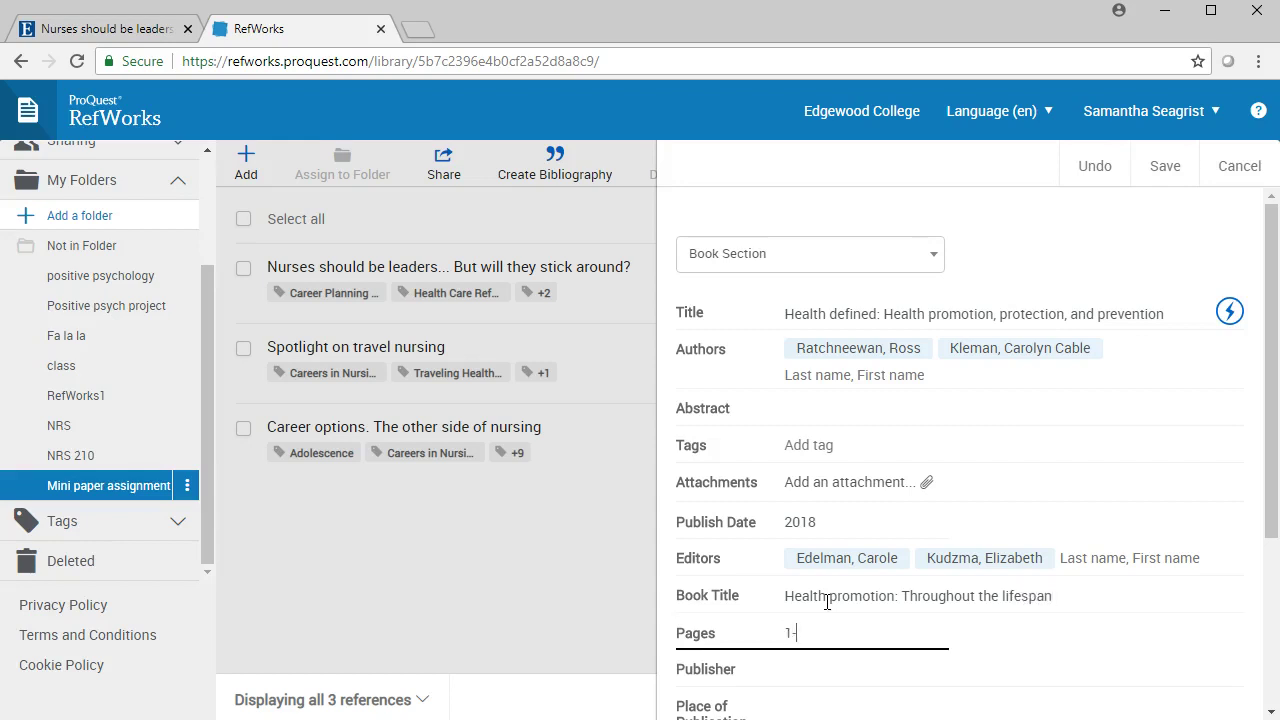
- Set publisher Elsevier and place of publication St. Louis, MO
click(832, 663)
text(El)
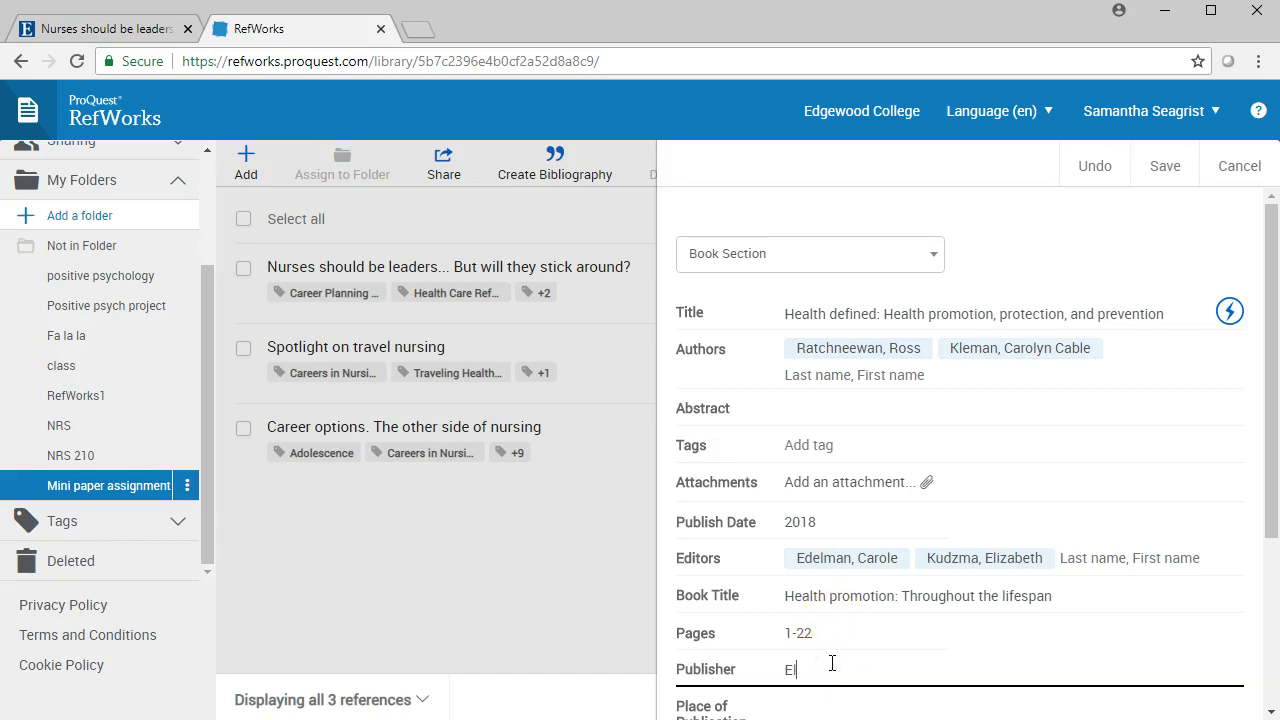
text(sevier)
key(Tab)
text(St. Lou)
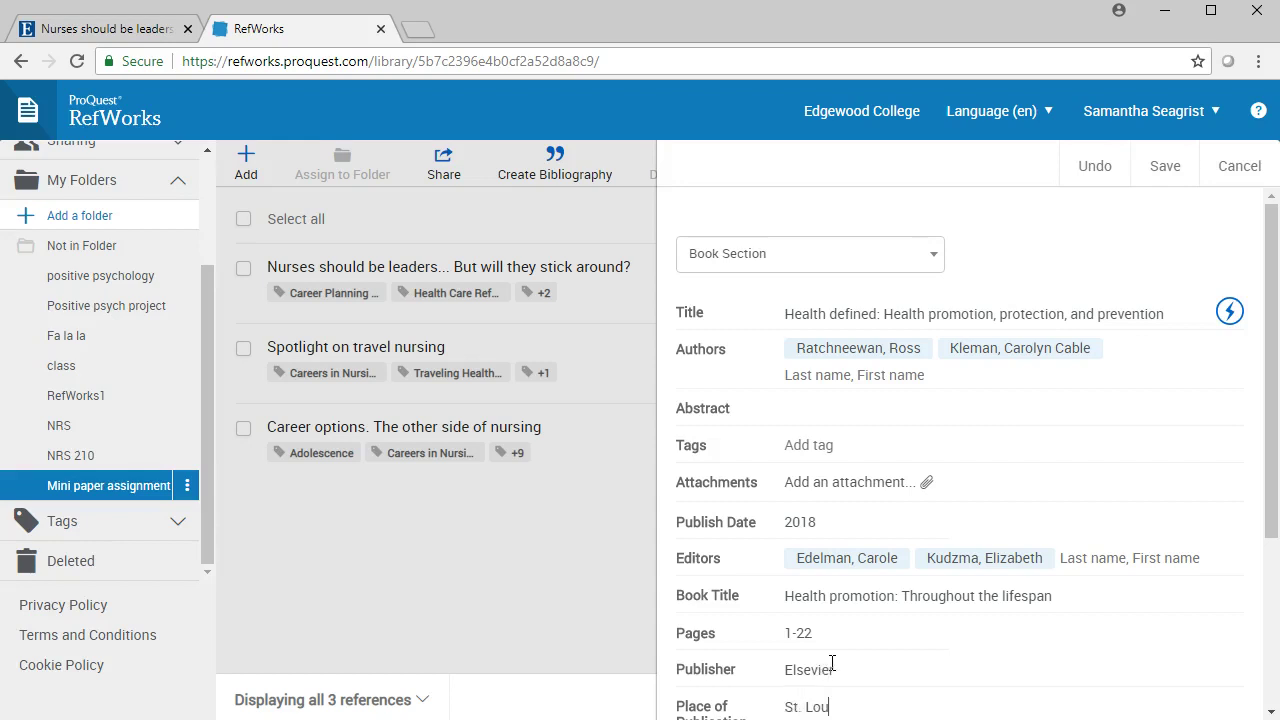
text(is,)
text( MO)
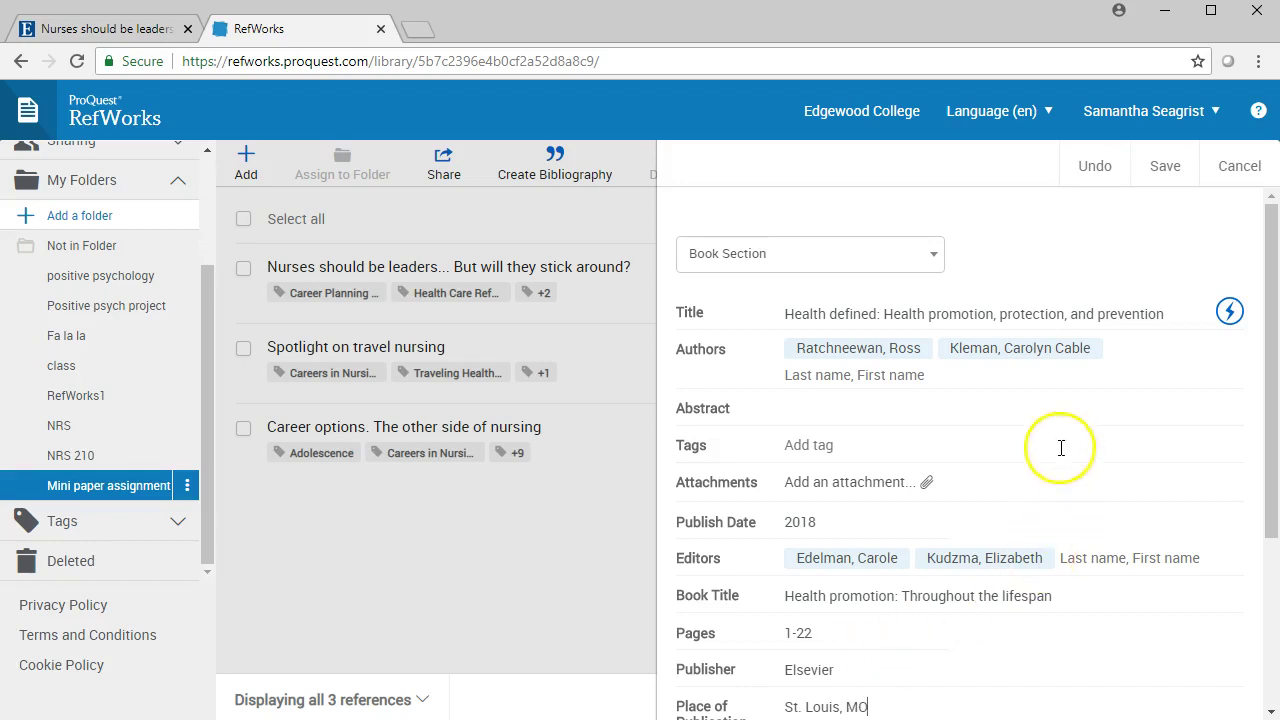
- Save the book chapter and build a bibliography from all four folder references
click(1178, 170)
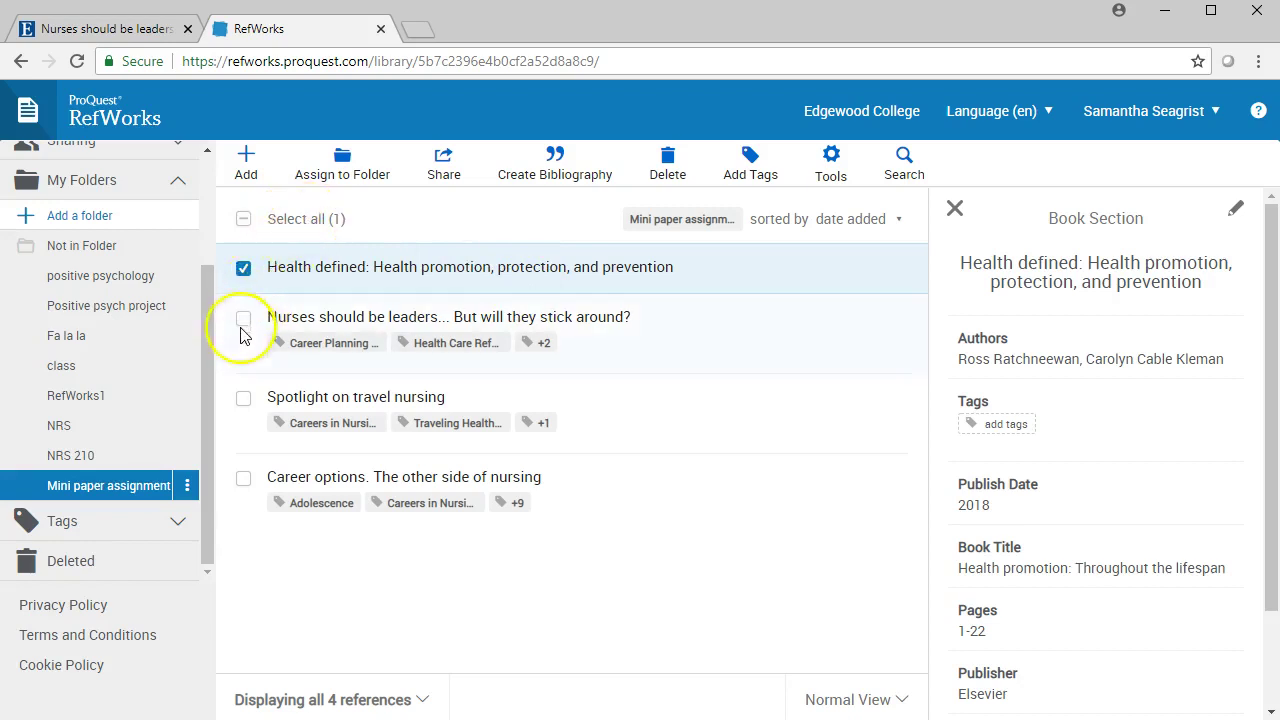
click(308, 222)
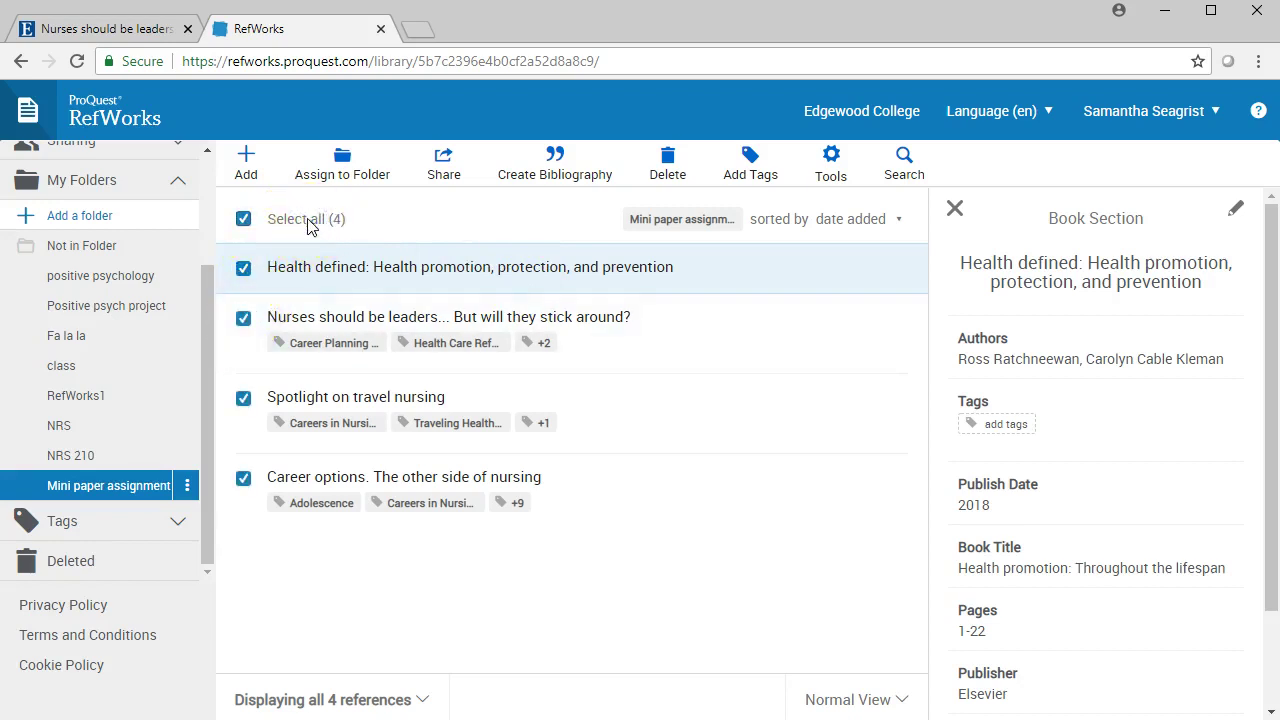
click(566, 180)
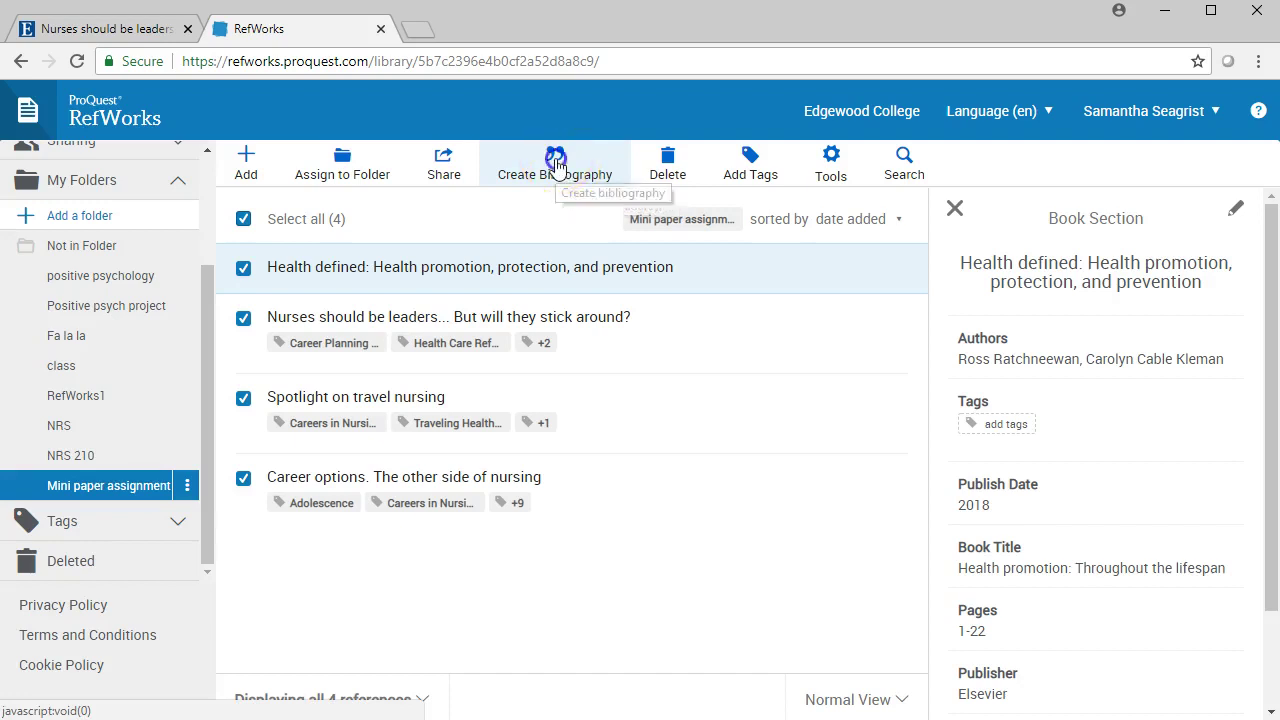
click(556, 163)
click(560, 170)
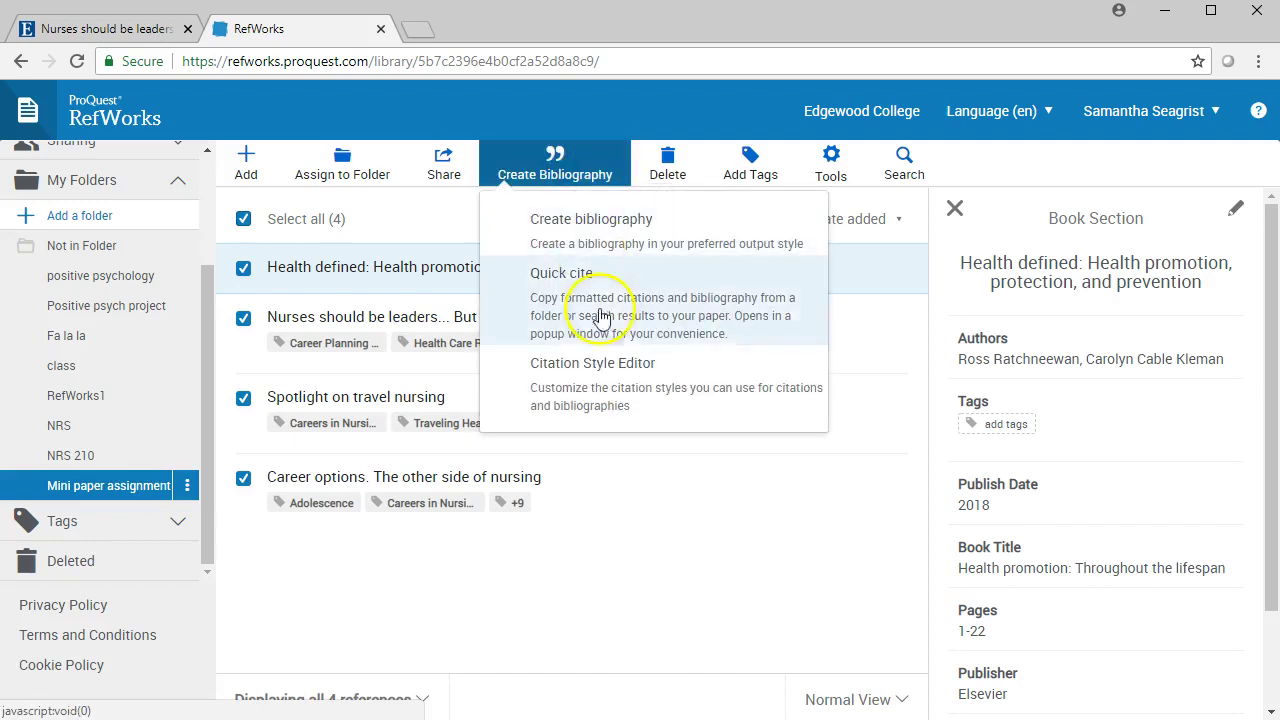
click(613, 248)
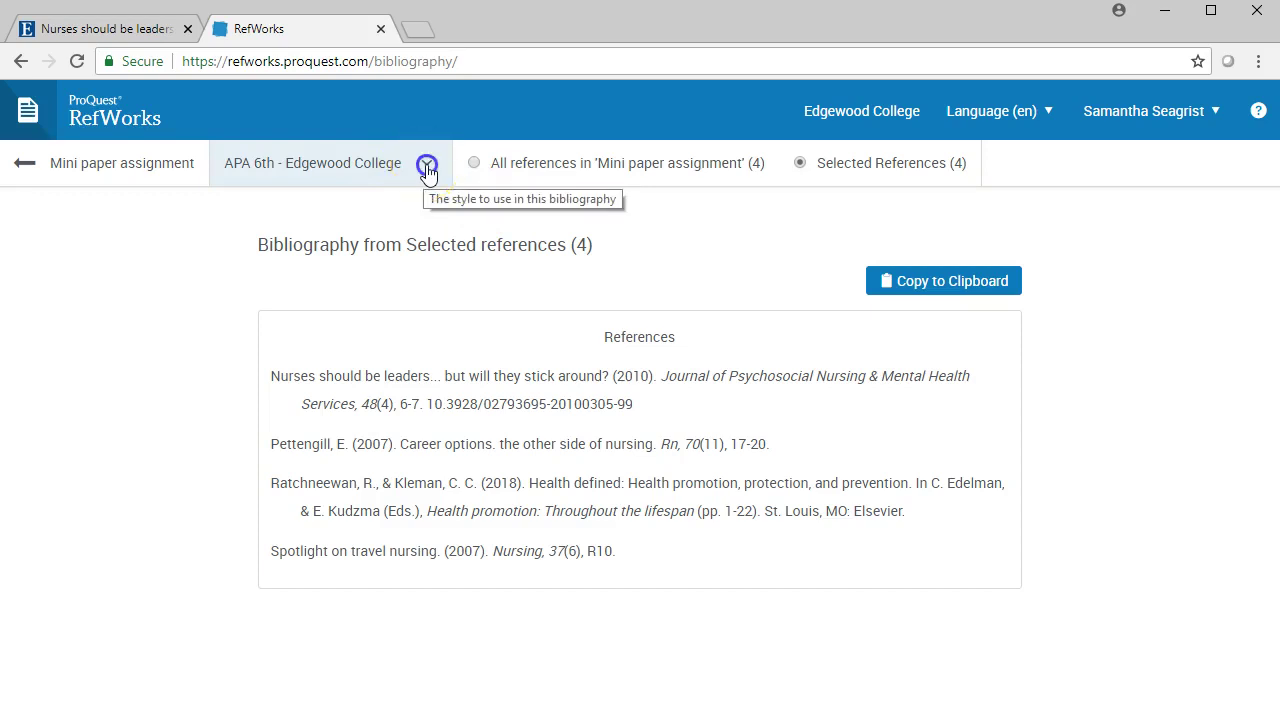
- Switch the bibliography style to APA 6th - Edgewood College and copy it to the clipboard
click(427, 166)
click(409, 217)
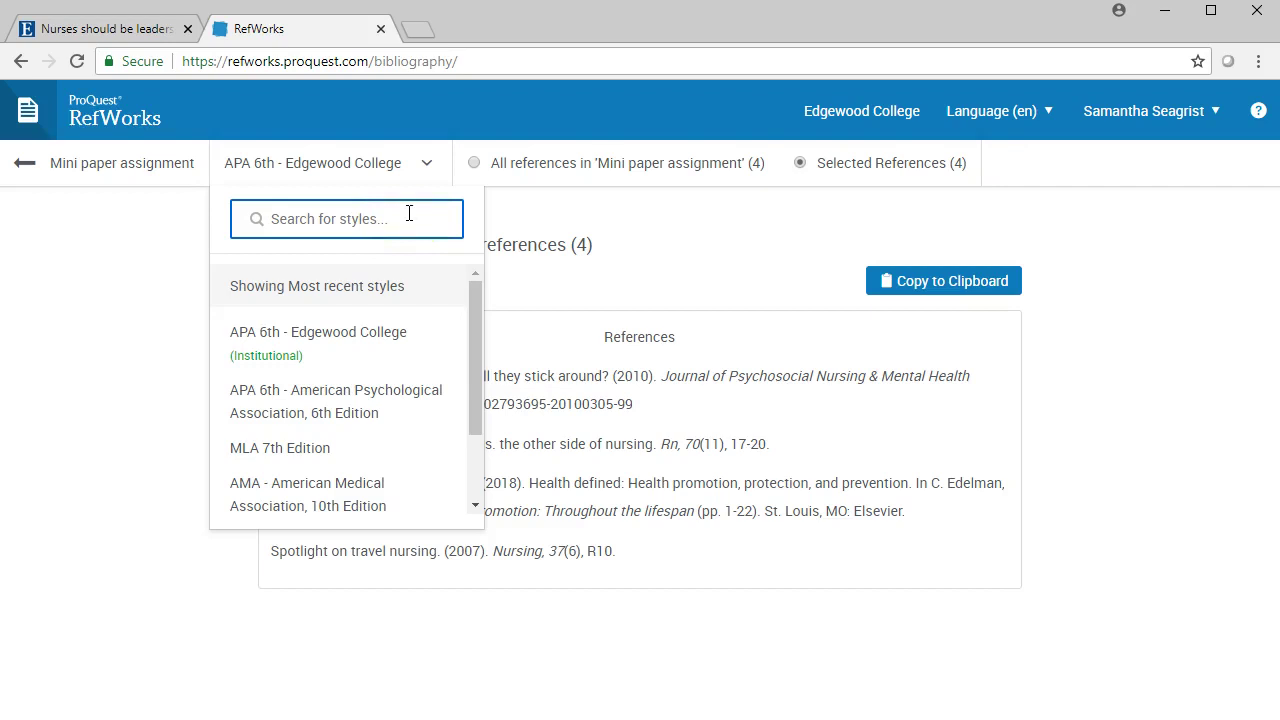
click(380, 350)
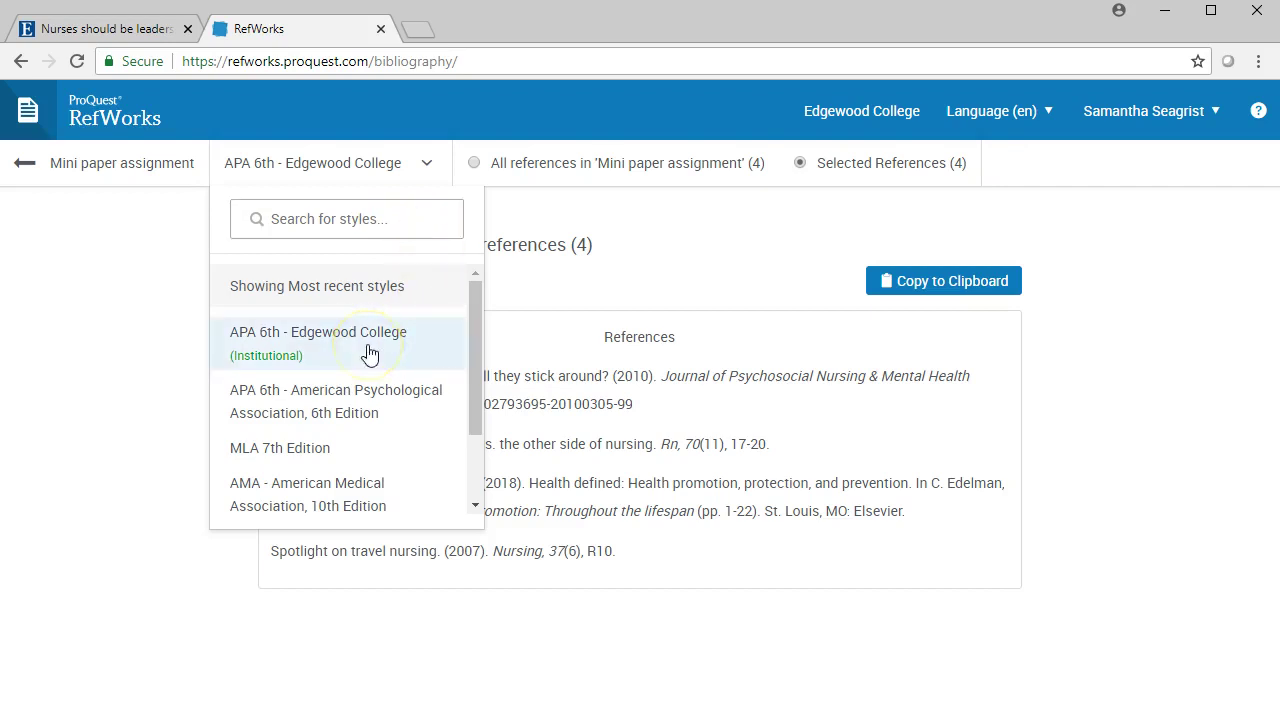
click(368, 350)
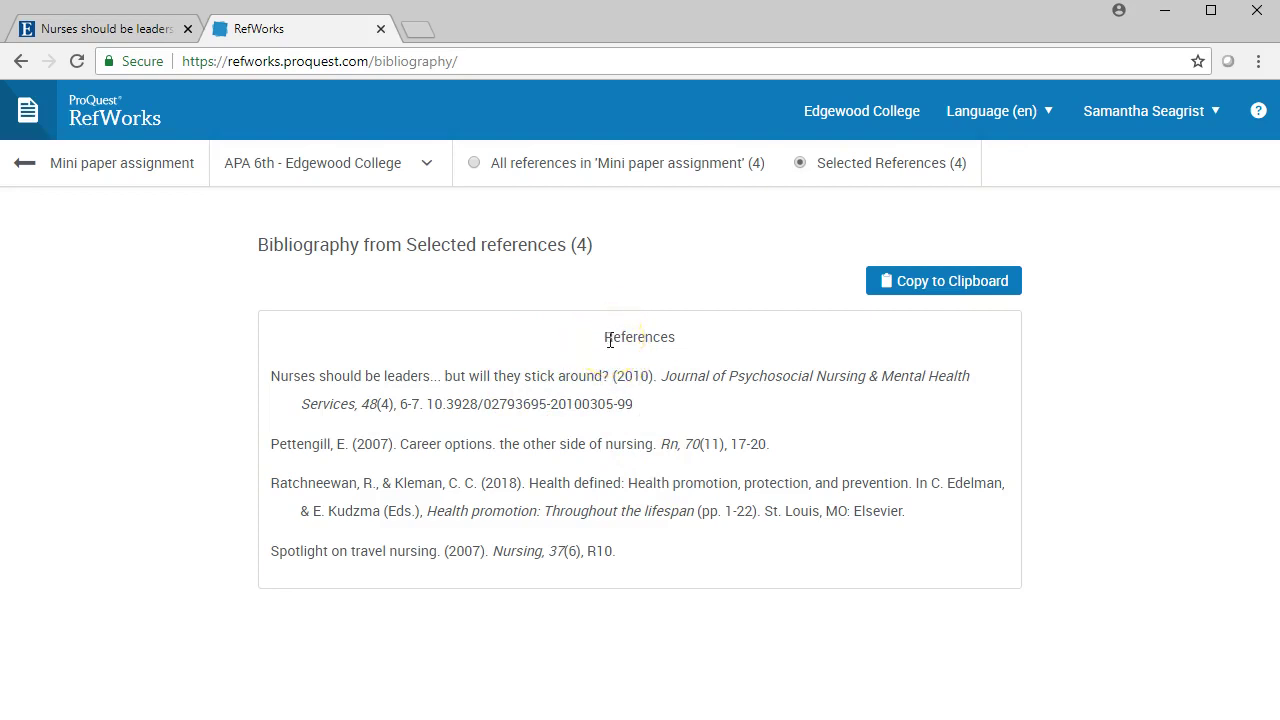
click(909, 289)
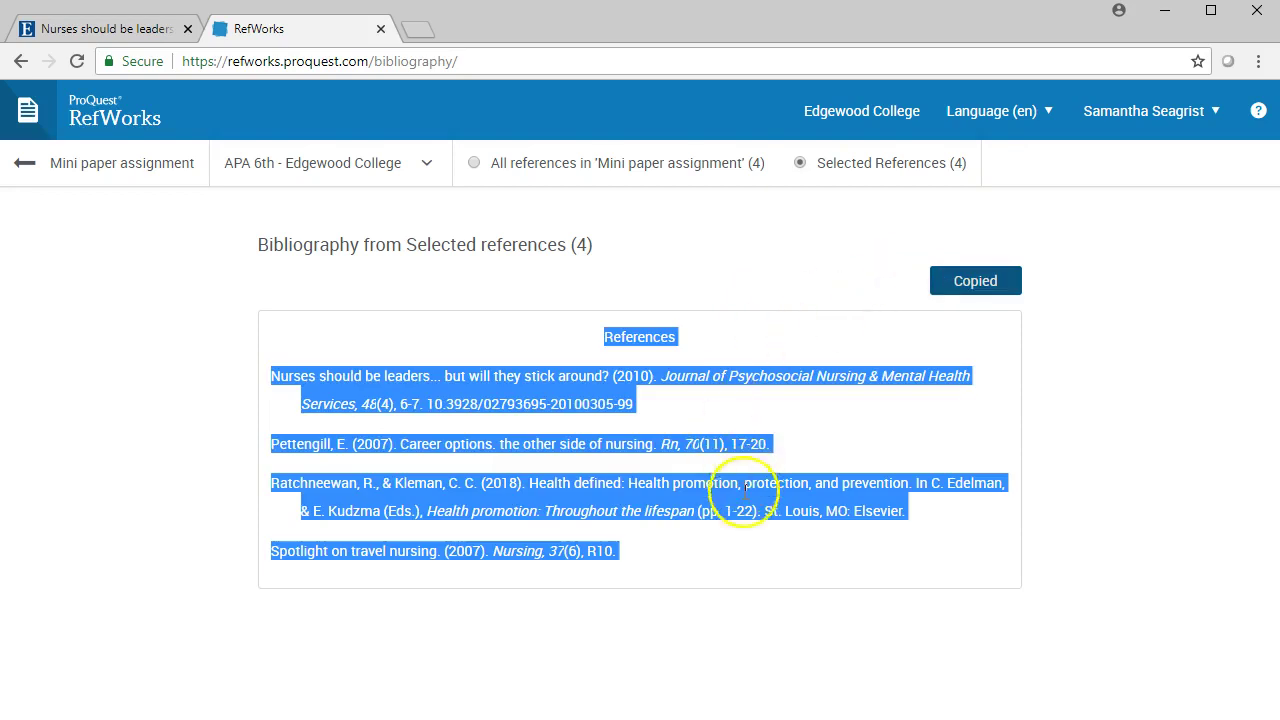